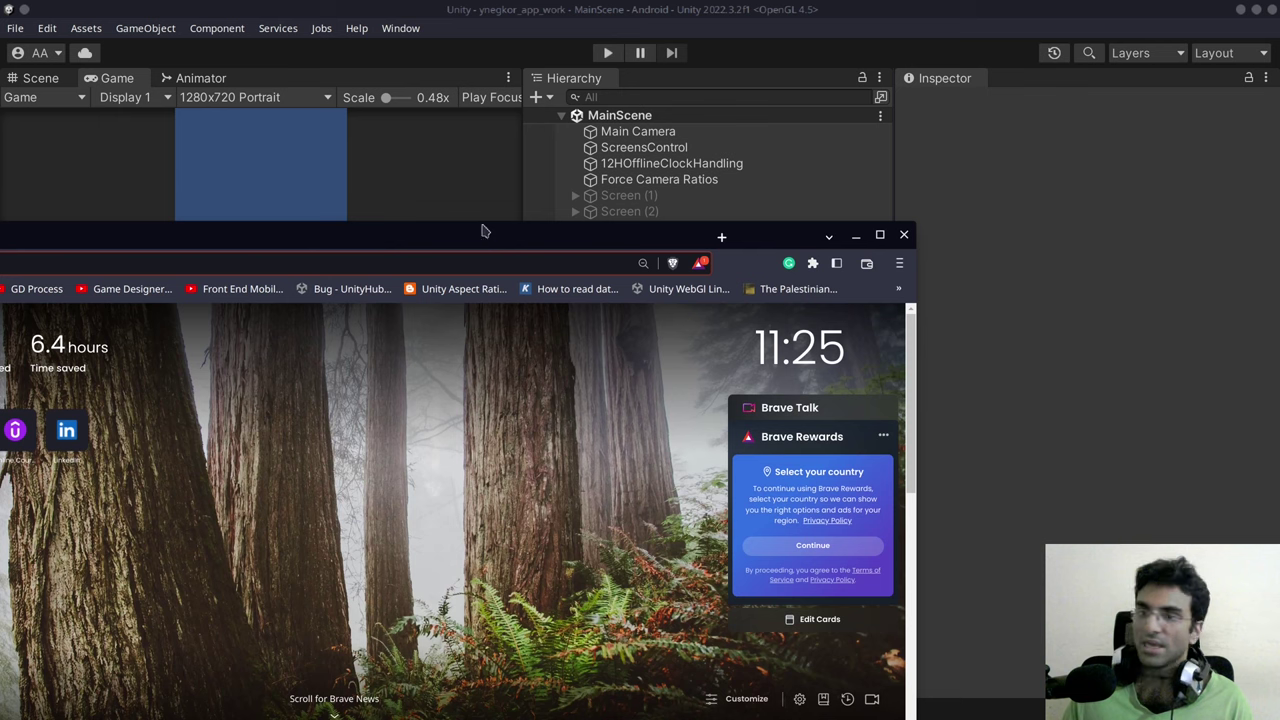
Step: Maximize Brave, search 'android ndk', and open the Android Developers NDK Downloads page
double_click(554, 238)
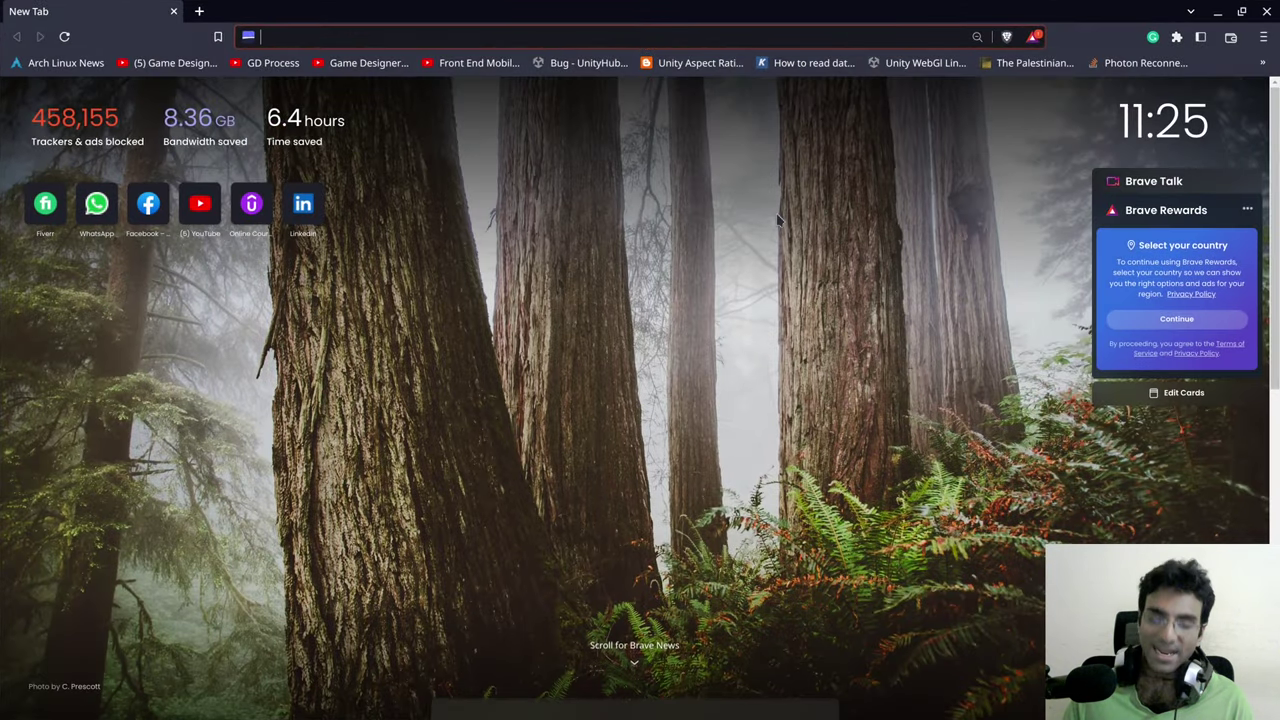
text(android ndk)
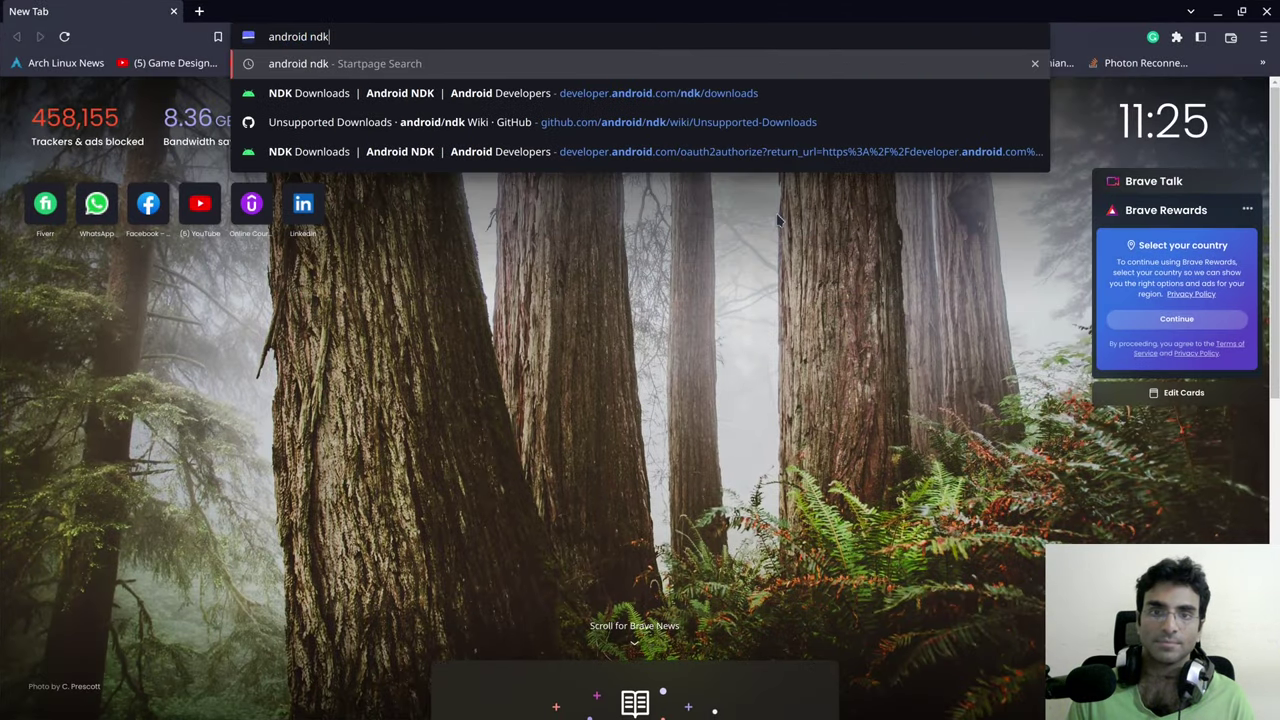
key(Return)
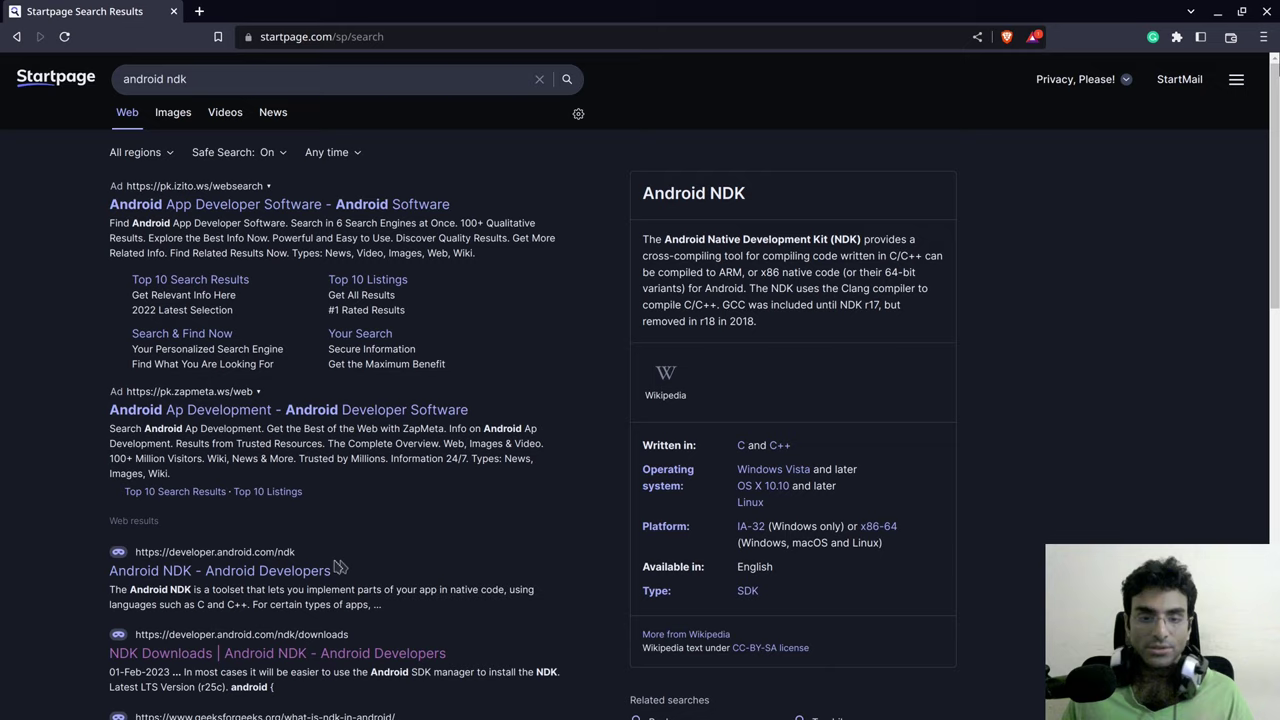
click(314, 652)
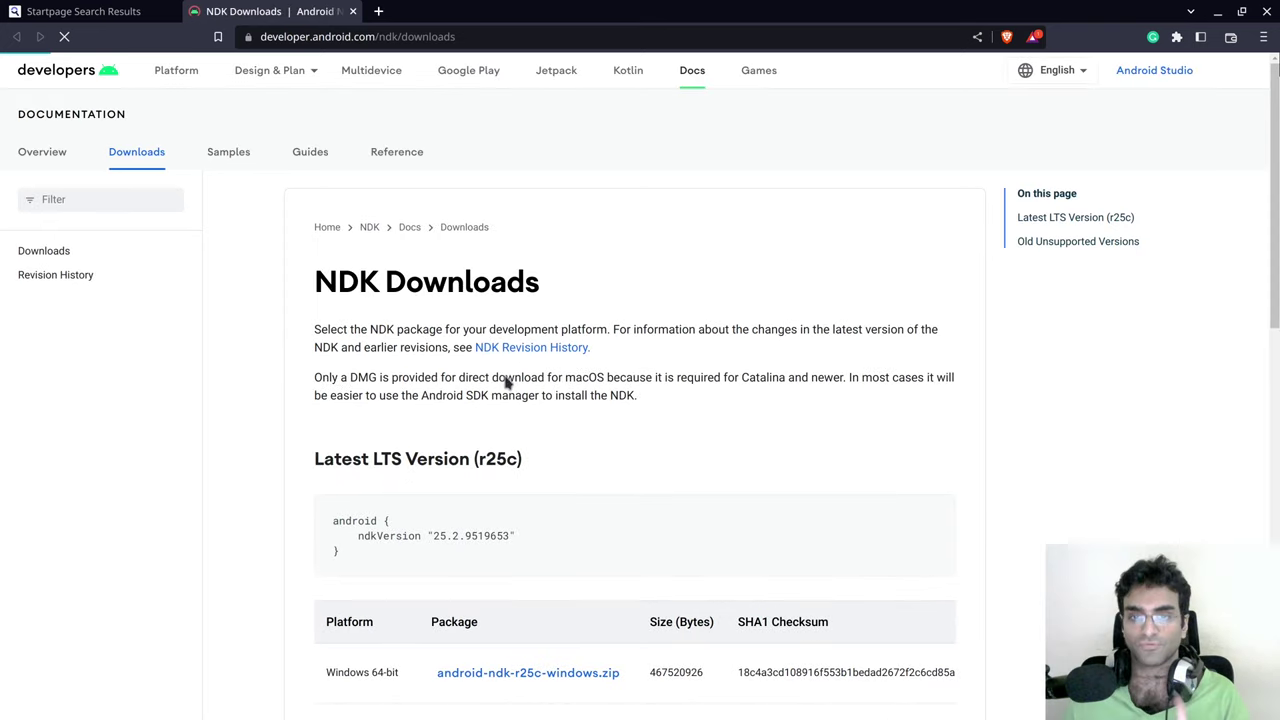
Step: Go to the Unsupported NDK Downloads wiki and scroll to the r23c packages
scroll(553, 425, down, 5)
scroll(515, 500, up, 2)
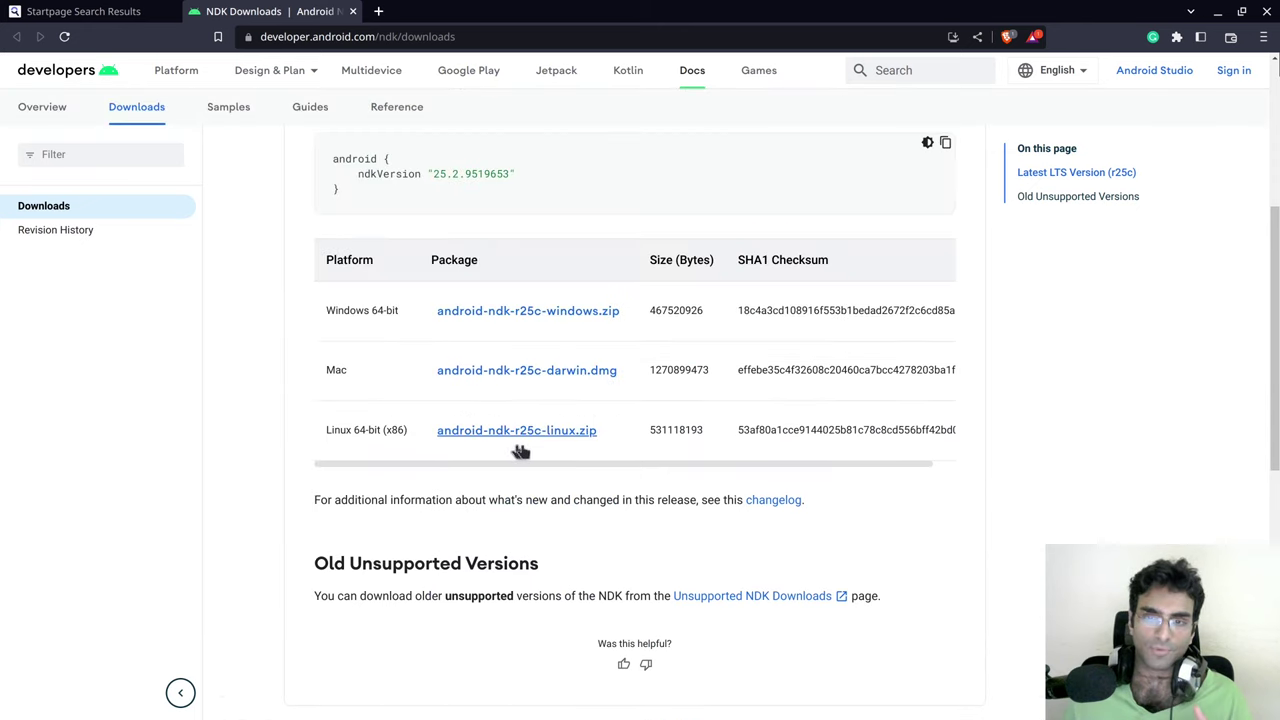
click(750, 598)
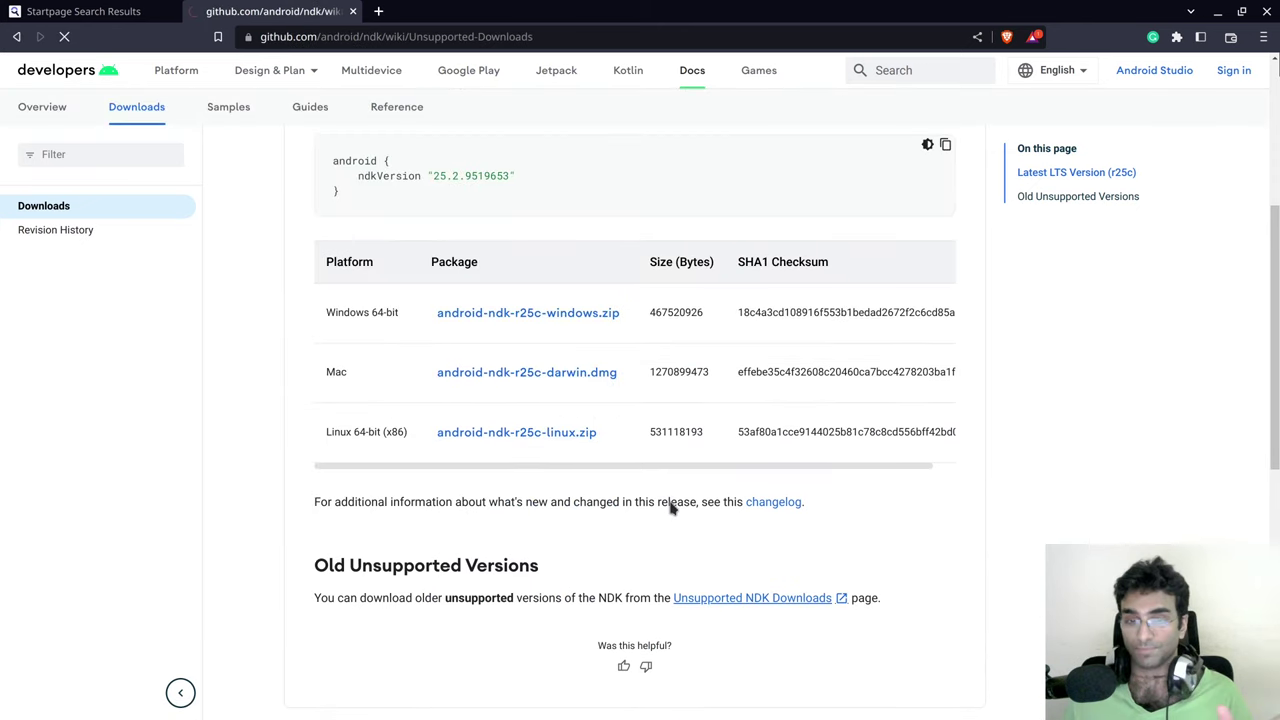
scroll(419, 418, down, 2)
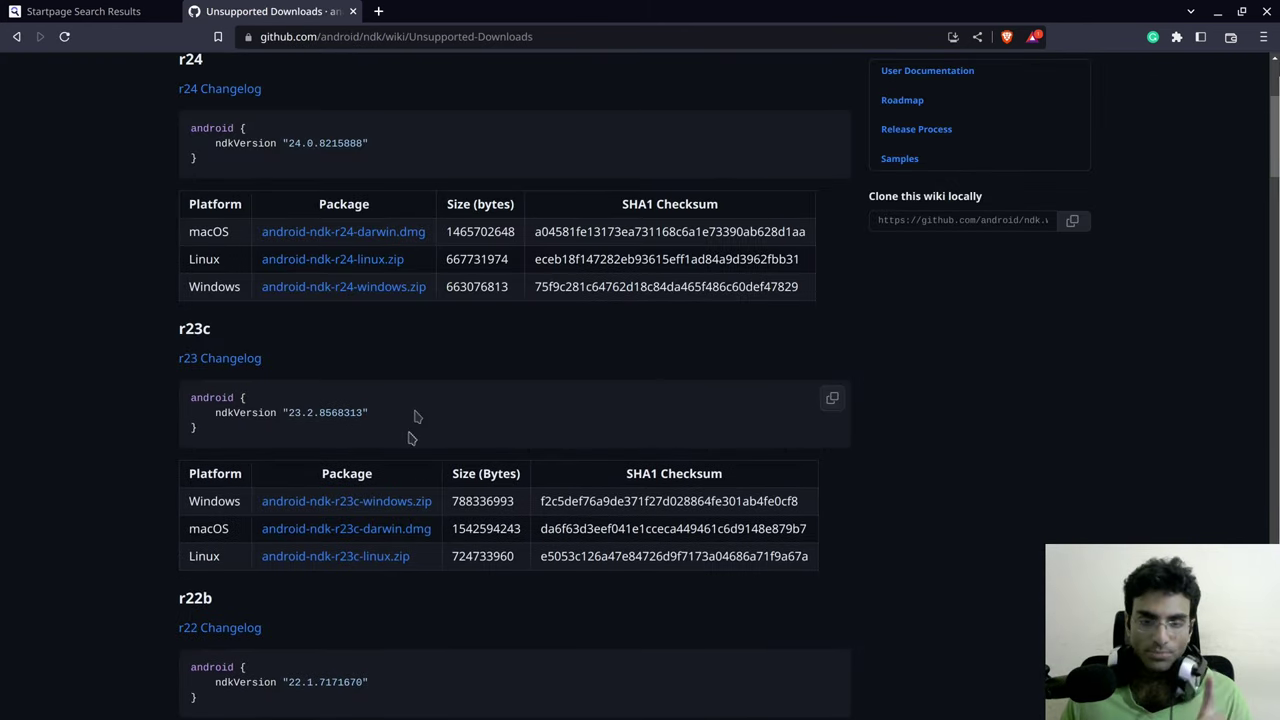
Step: Start downloading android-ndk-r23c-linux.zip and browse the save dialog to Unity/Hub/Editor/2022.3.2f1
click(356, 567)
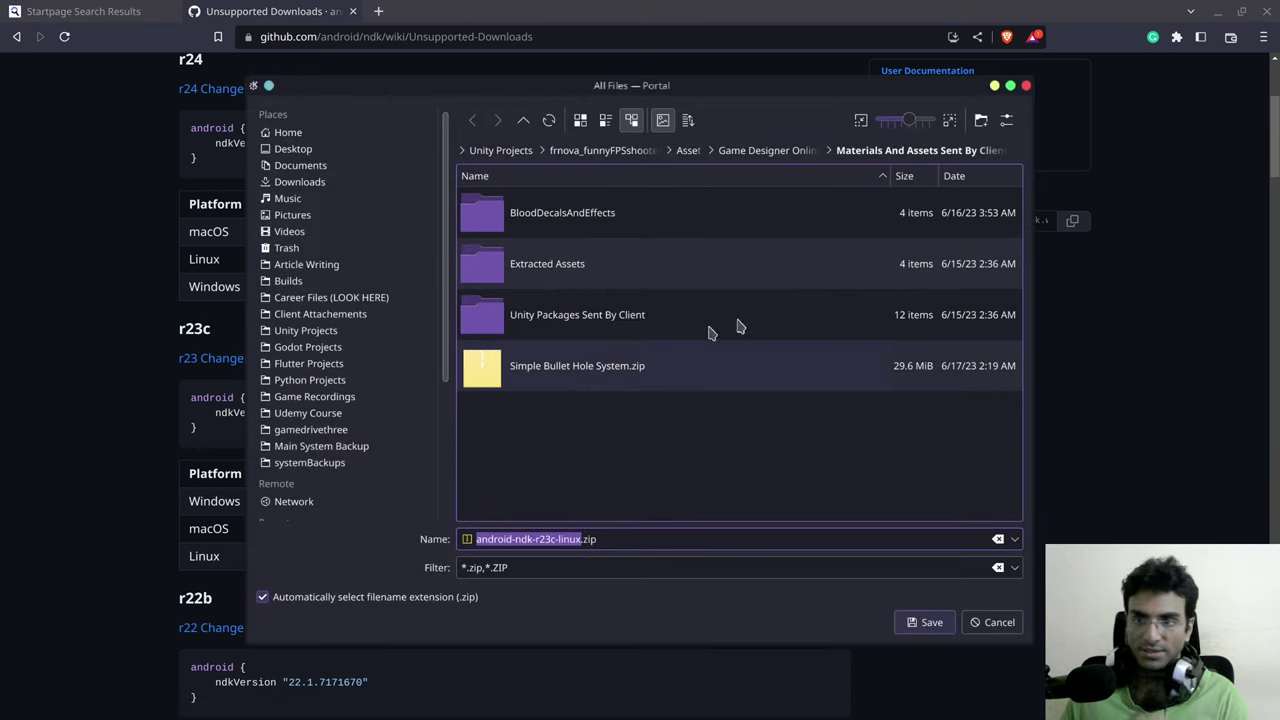
click(300, 132)
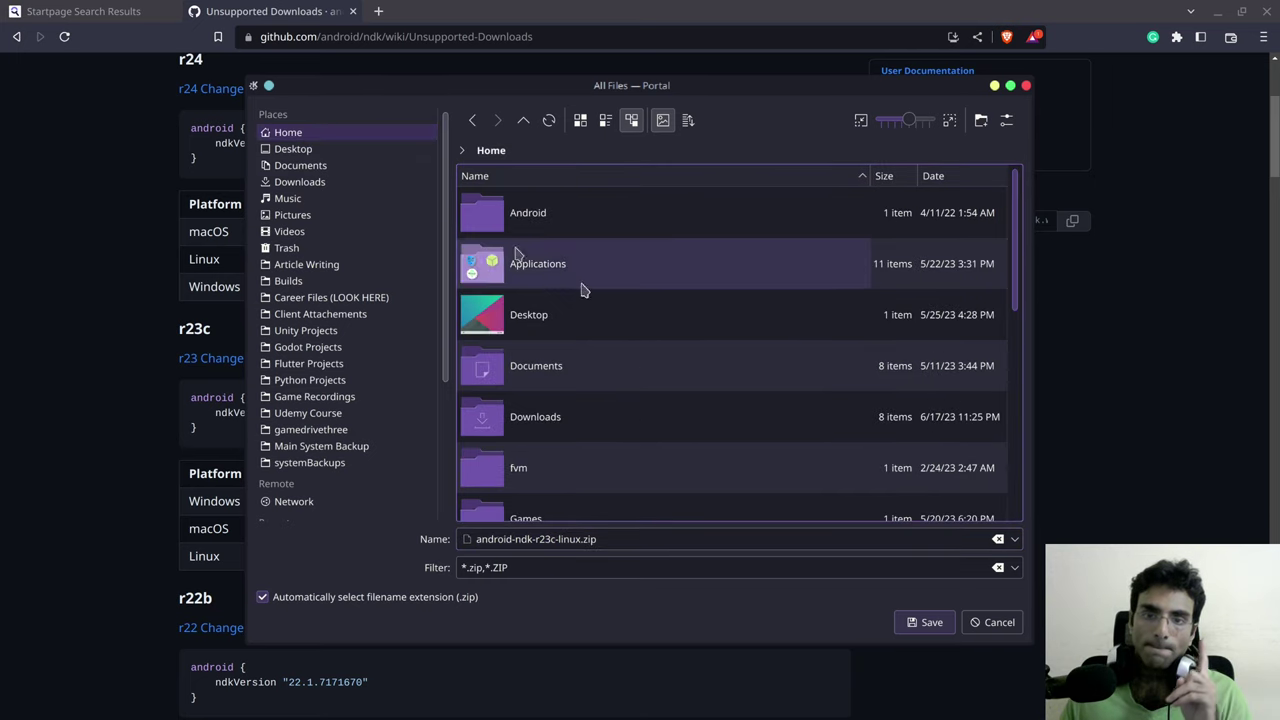
scroll(667, 430, down, 5)
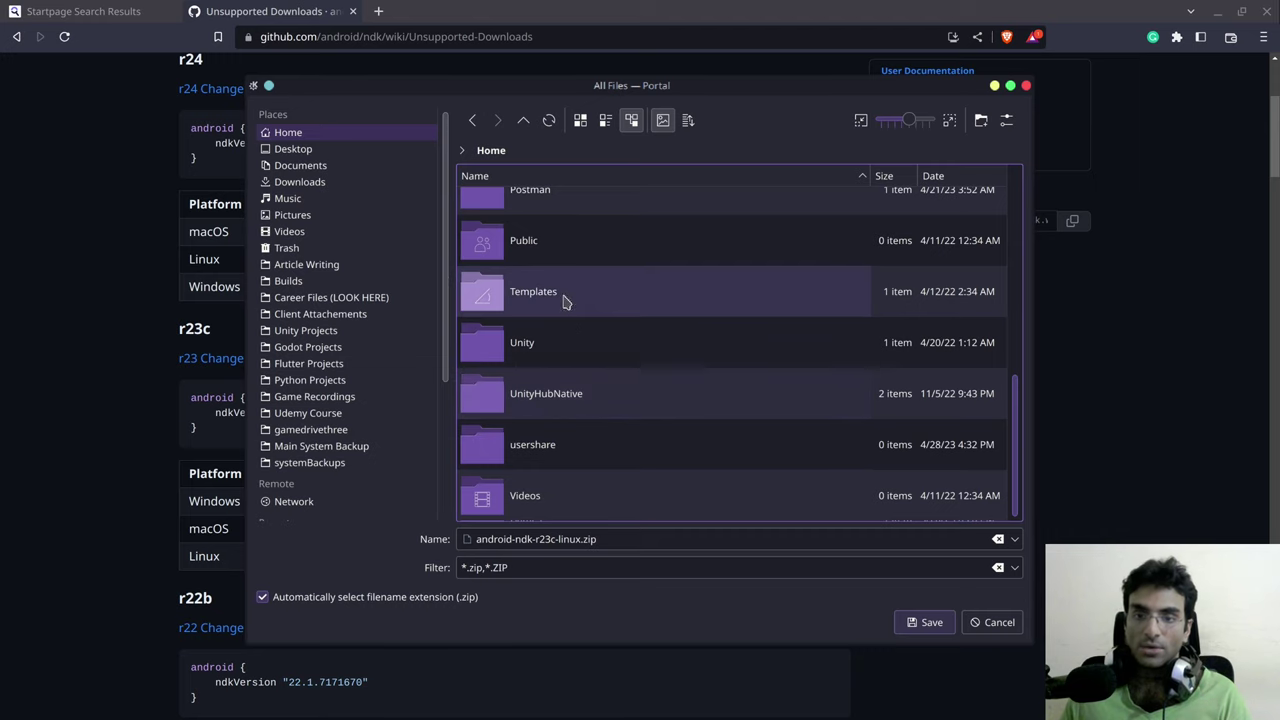
scroll(580, 350, up, 5)
scroll(620, 372, down, 5)
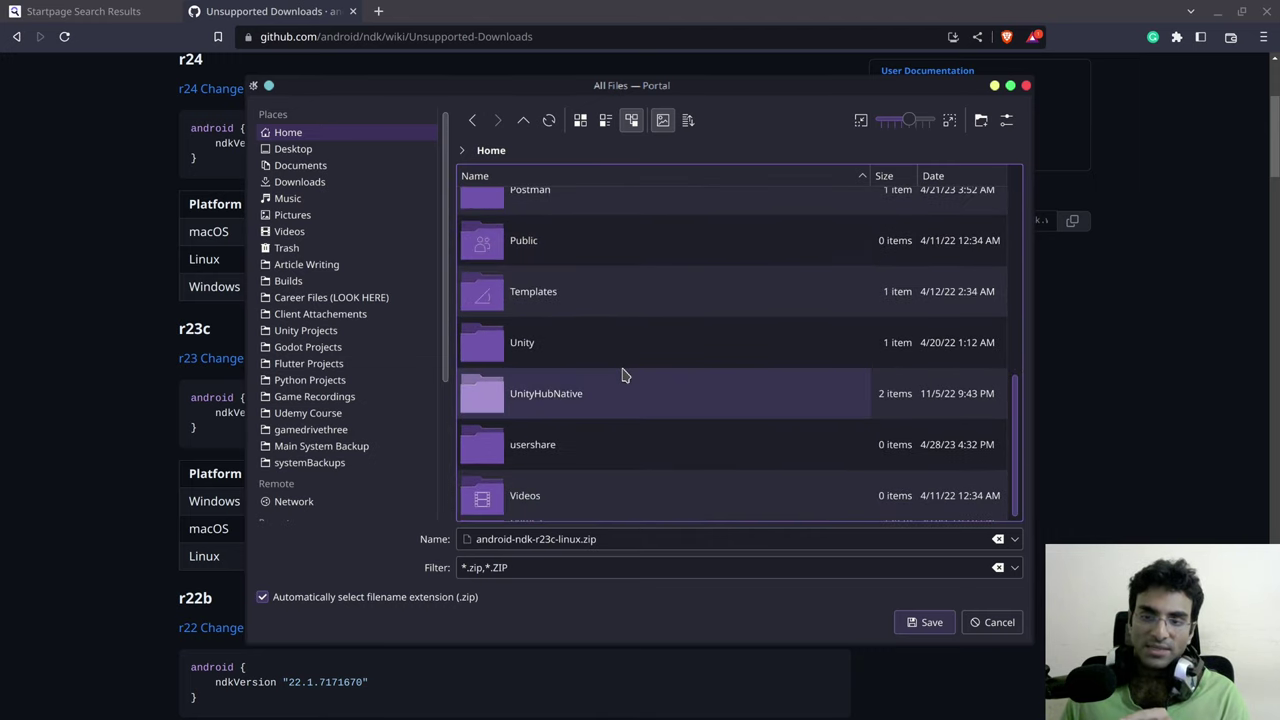
click(540, 358)
double_click(540, 358)
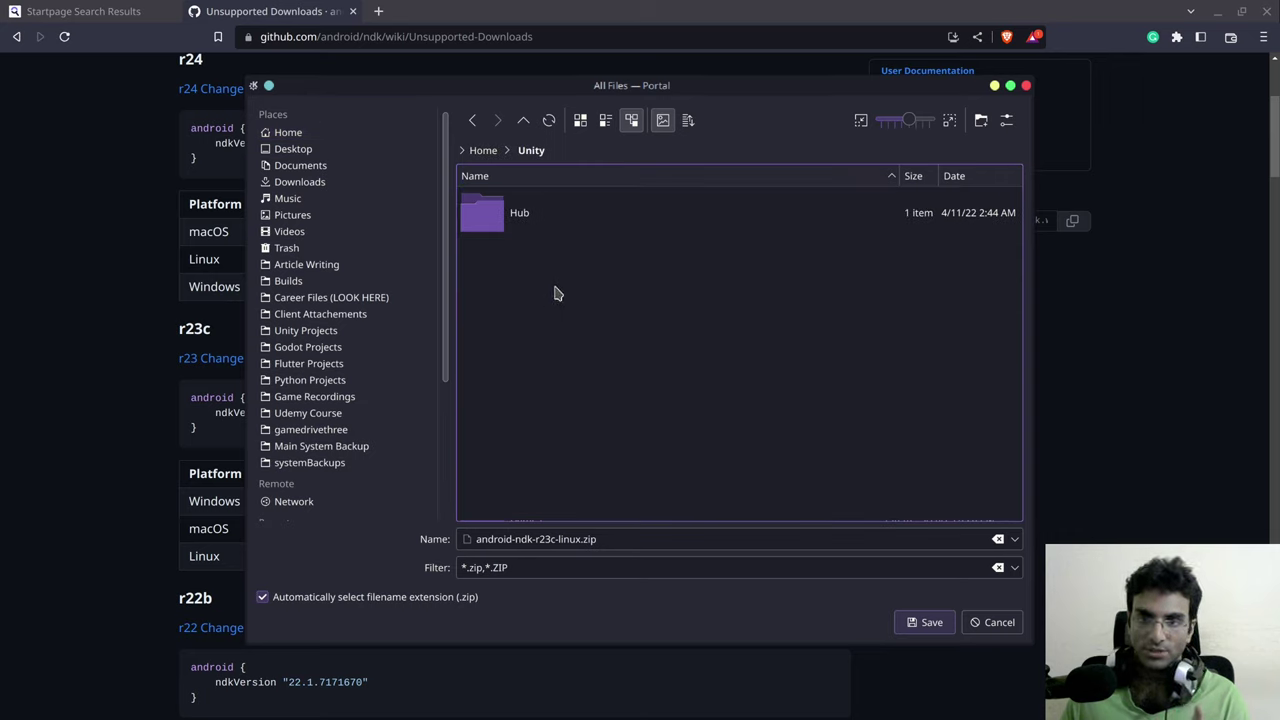
double_click(531, 220)
double_click(531, 220)
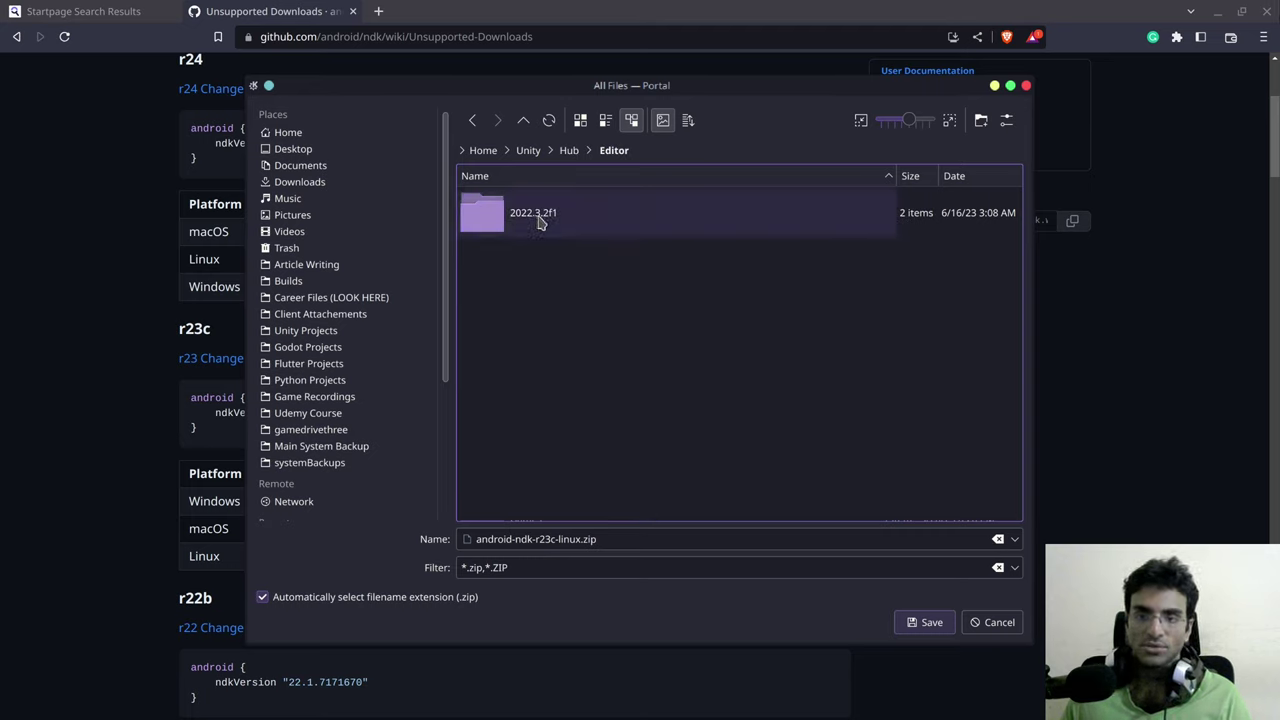
double_click(540, 228)
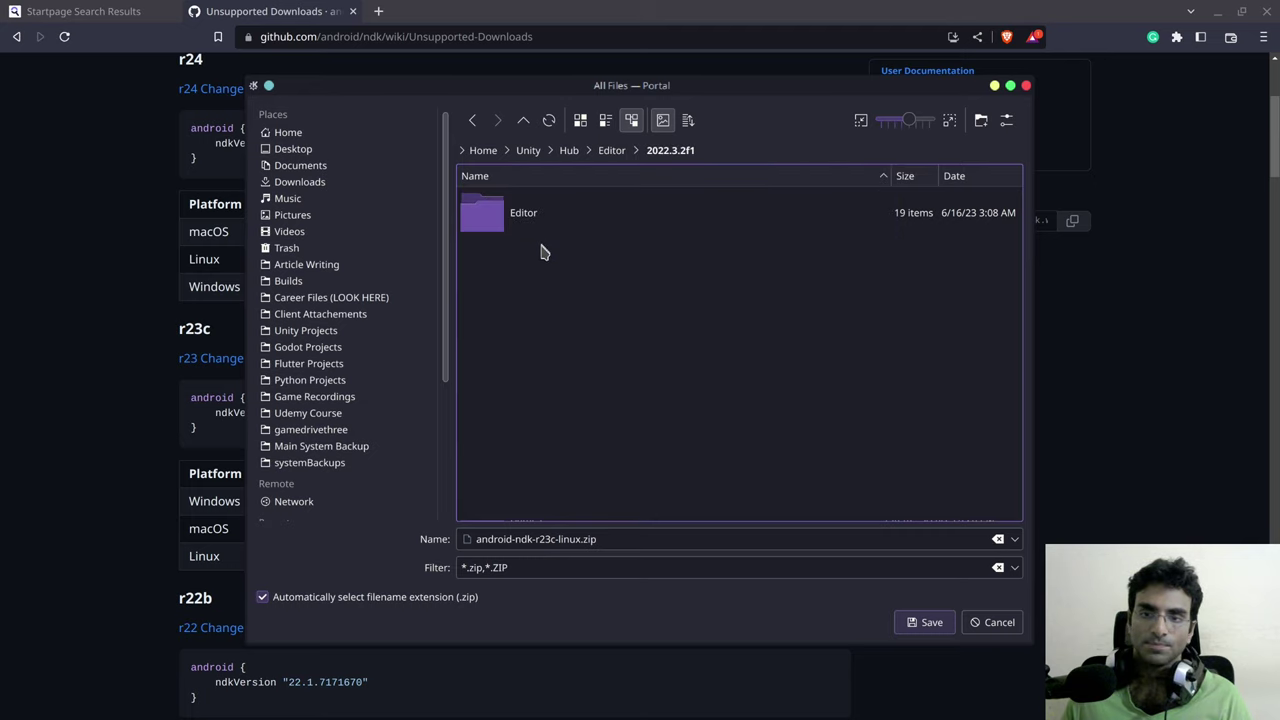
Step: Find the zip already in Editor/Data/PlaybackEngines/AndroidPlayer, cancel the download, and close Brave
click(527, 221)
double_click(531, 222)
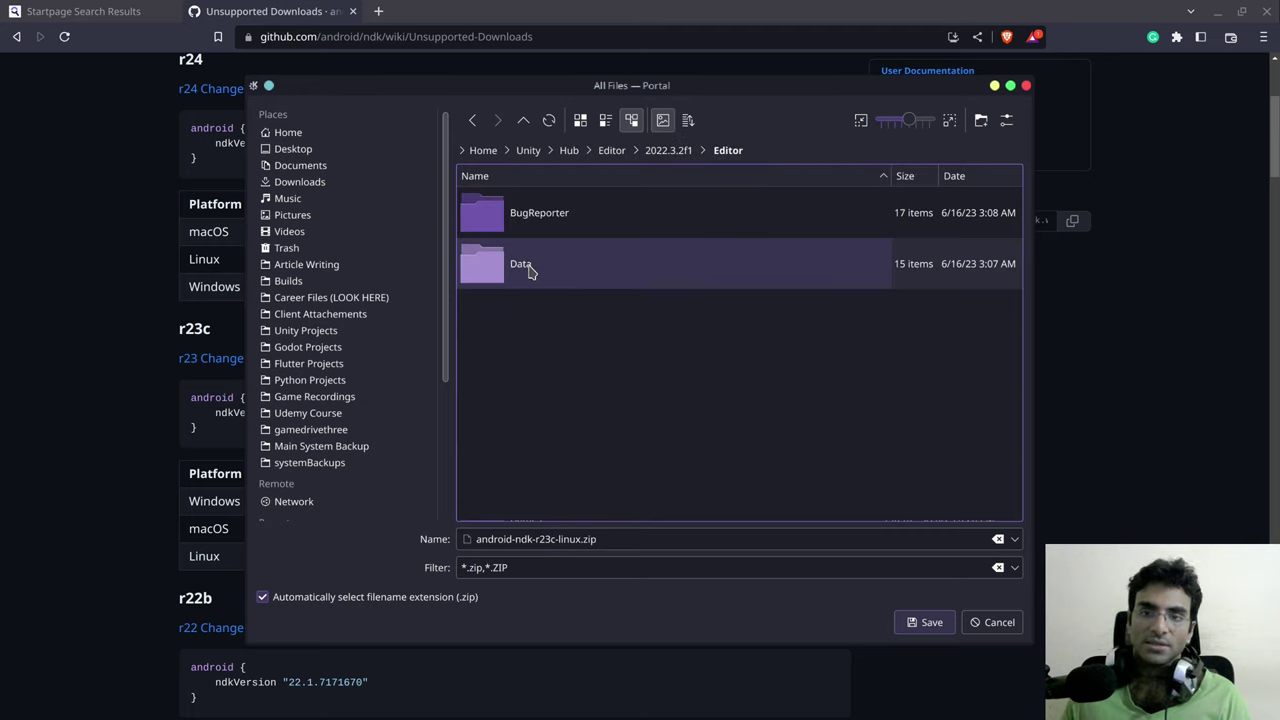
double_click(527, 266)
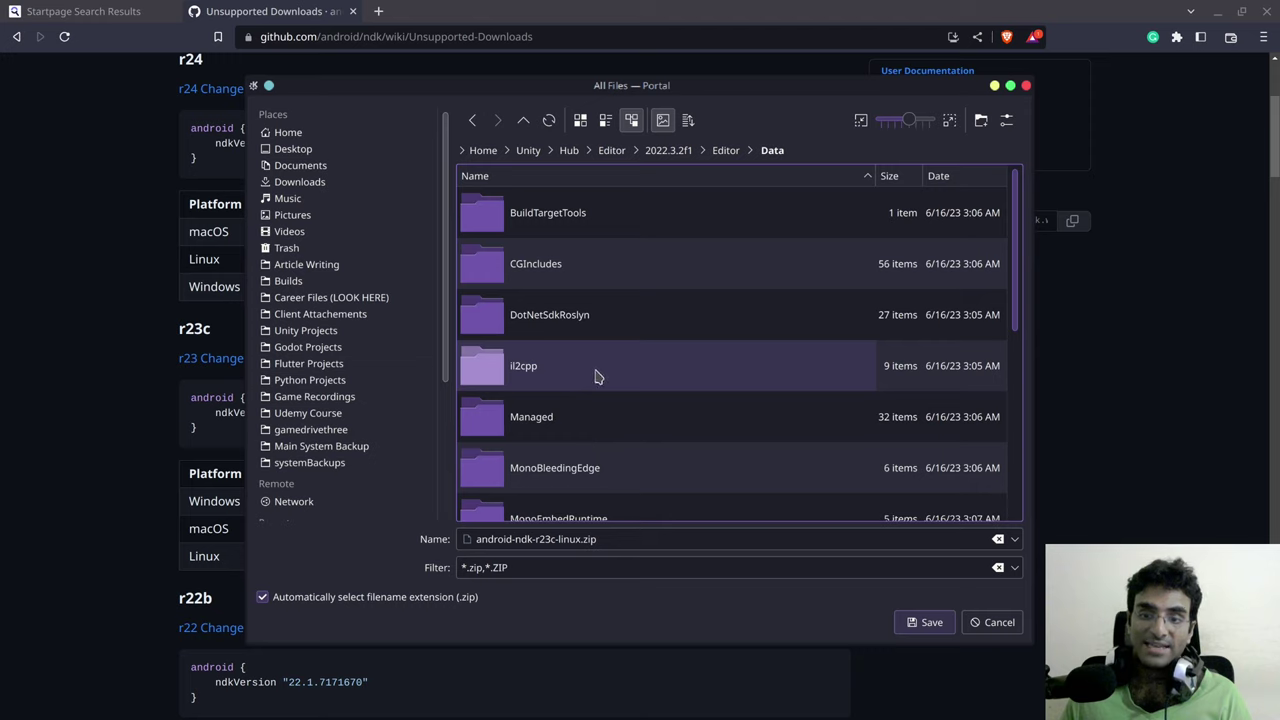
scroll(595, 375, down, 3)
scroll(594, 372, down, 2)
double_click(566, 314)
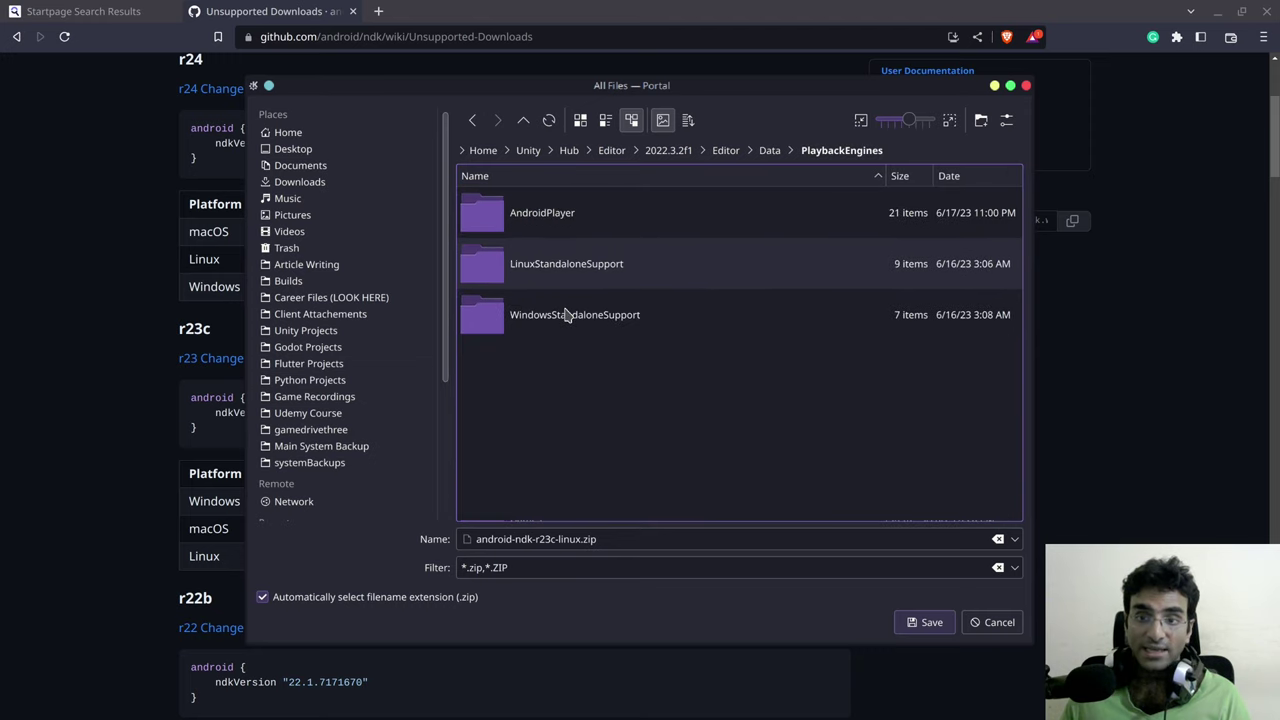
double_click(553, 222)
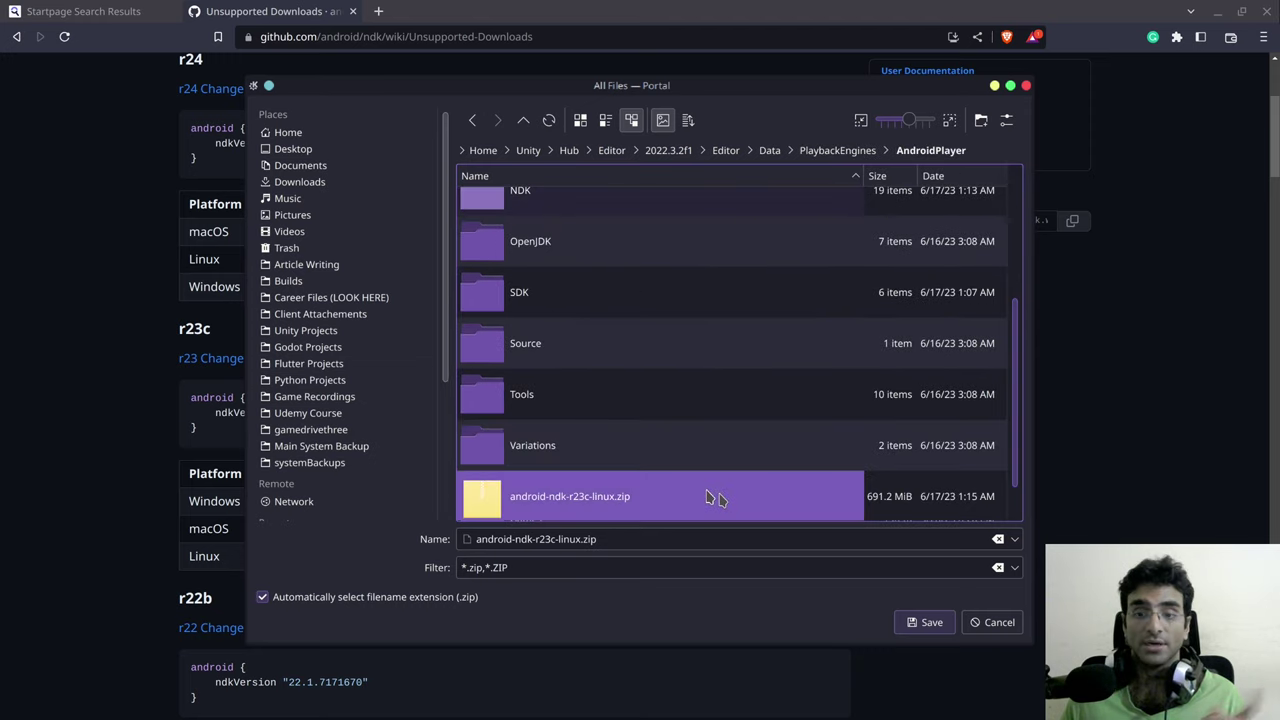
scroll(683, 386, down, 1)
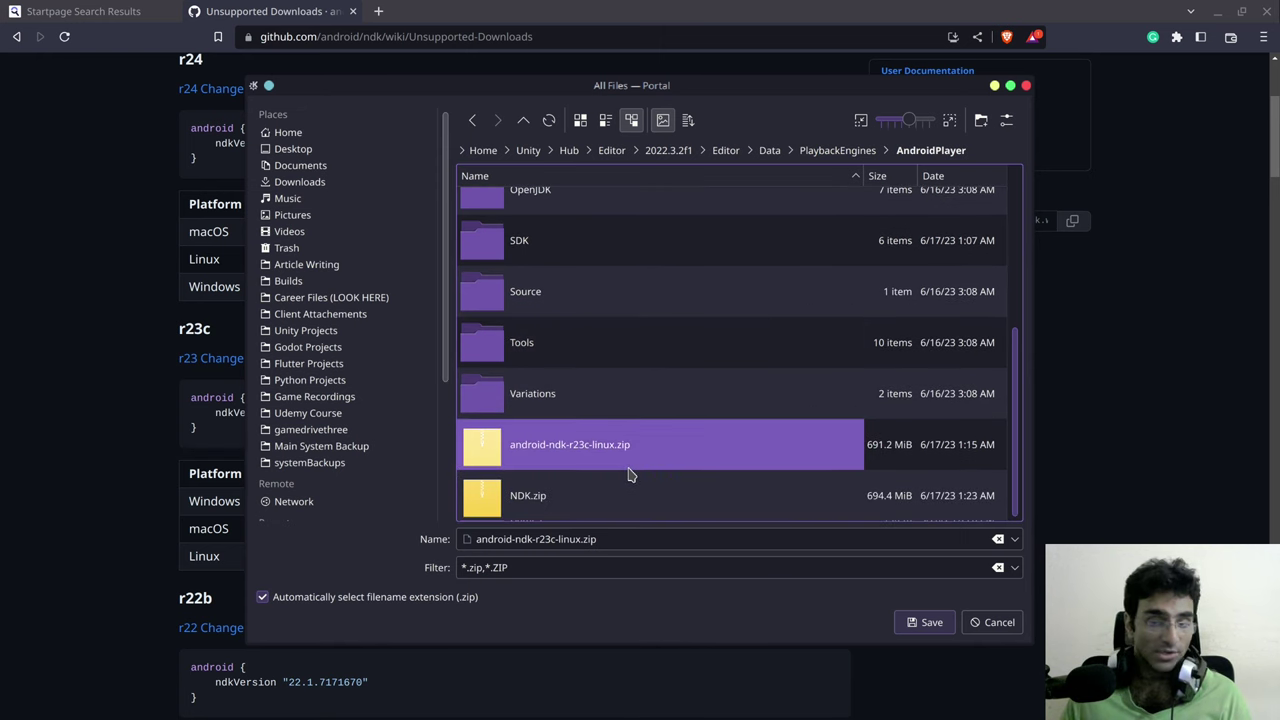
click(990, 622)
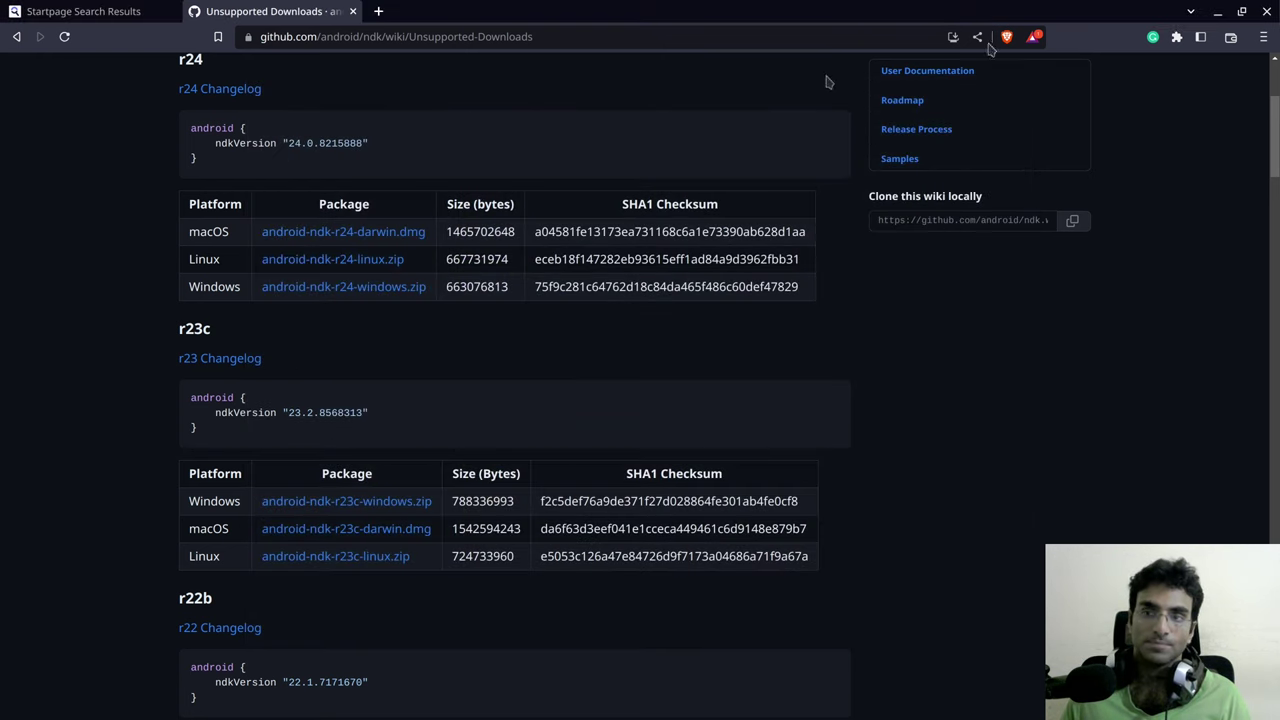
click(1266, 11)
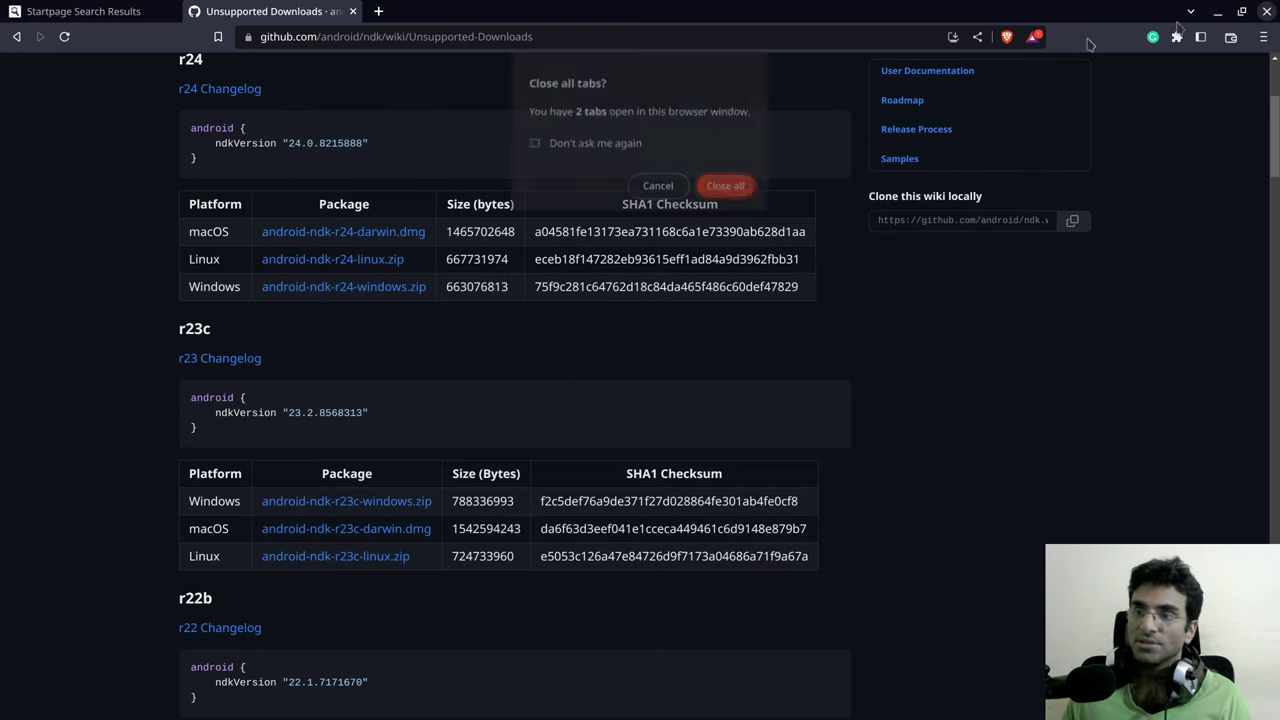
click(724, 187)
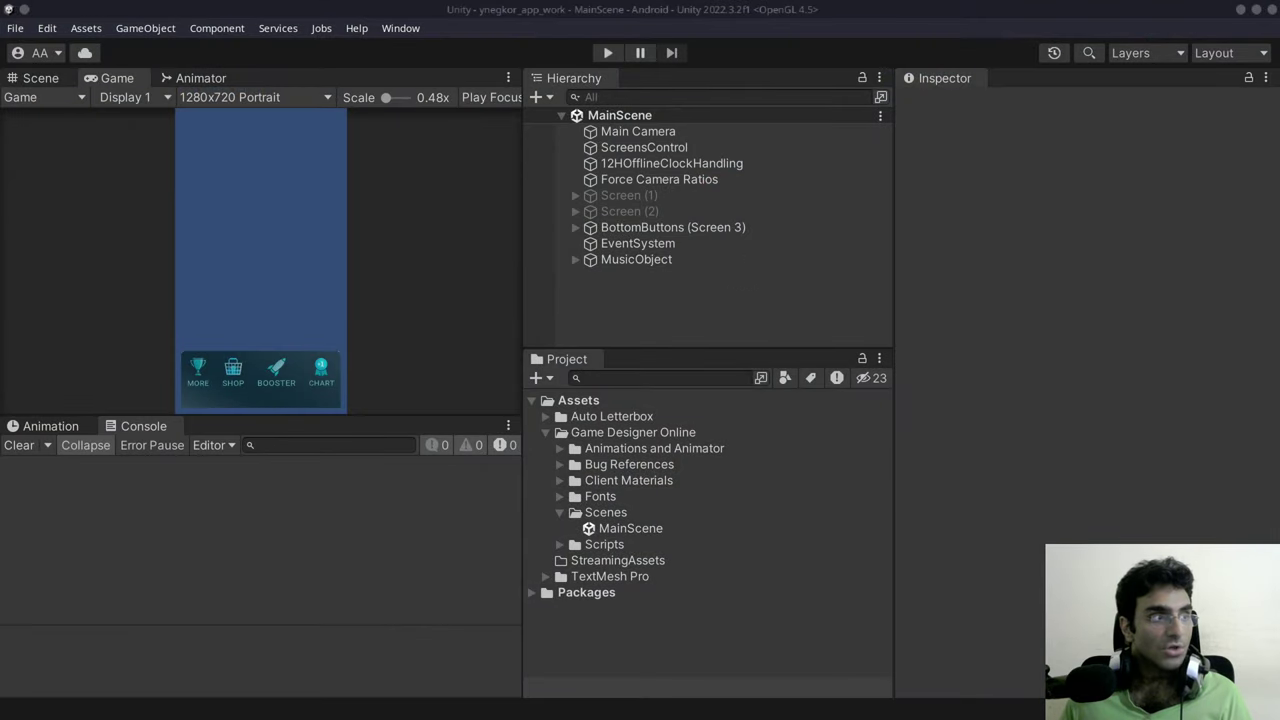
Step: In Dolphin, navigate Home > Unity > Hub > Editor > 2022.3.2f1 > Editor > Data > PlaybackEngines > AndroidPlayer
key(alt+Tab)
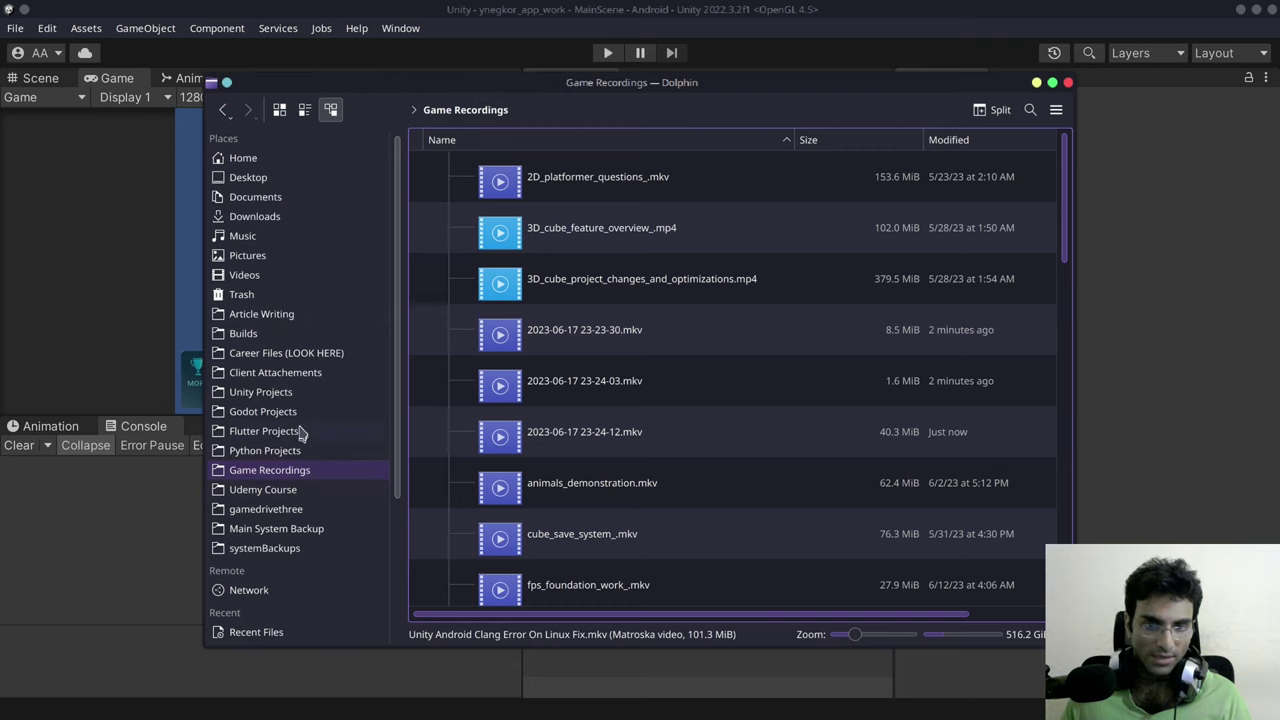
click(290, 160)
scroll(700, 435, down, 5)
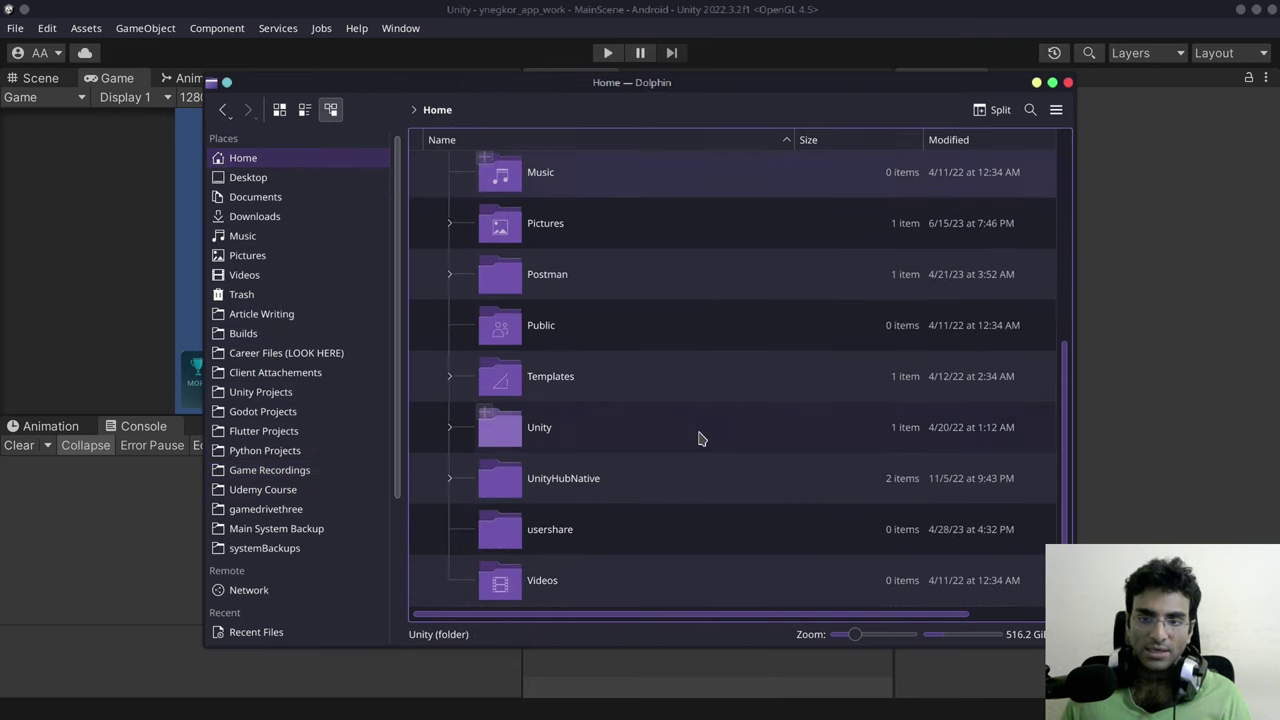
double_click(557, 437)
double_click(553, 181)
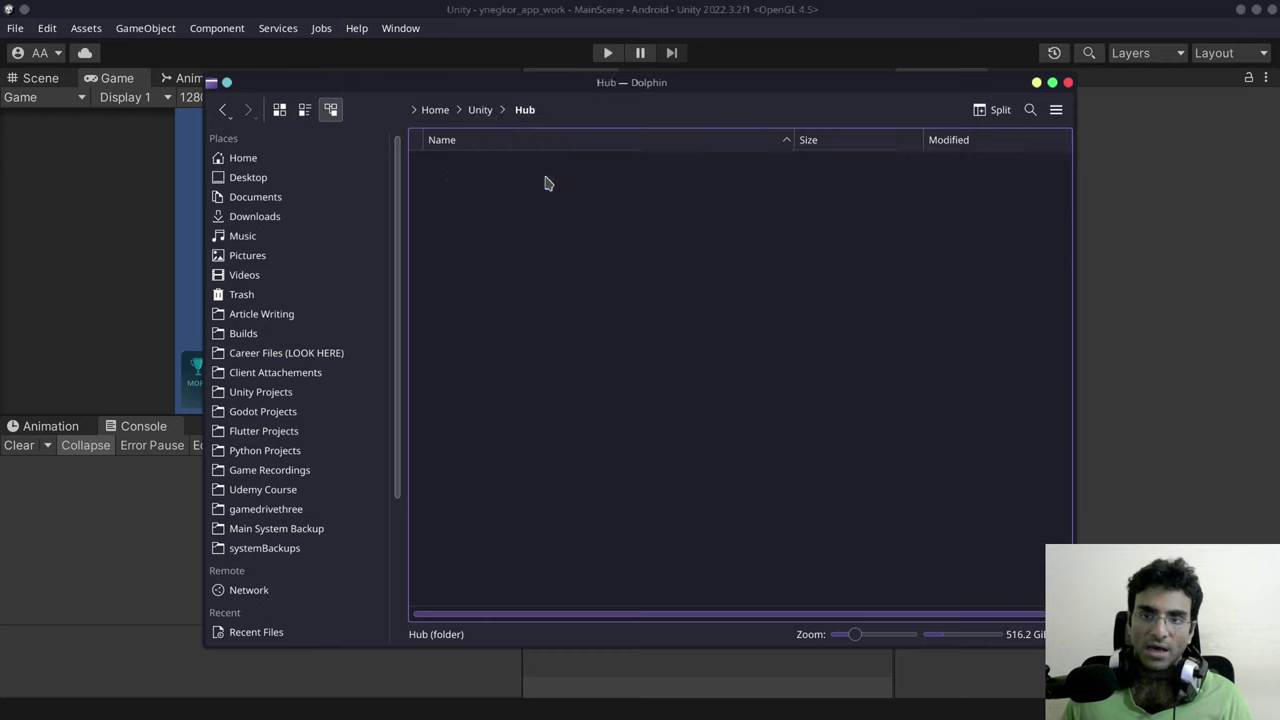
double_click(571, 183)
double_click(574, 186)
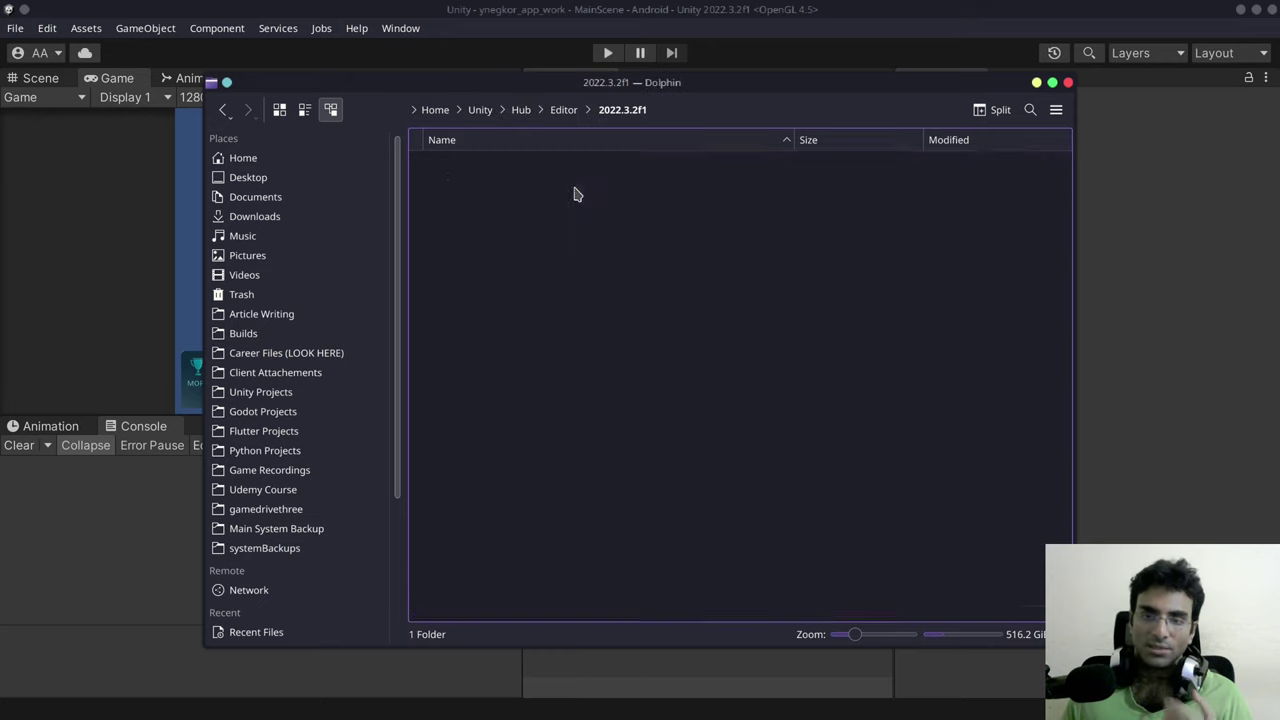
double_click(564, 184)
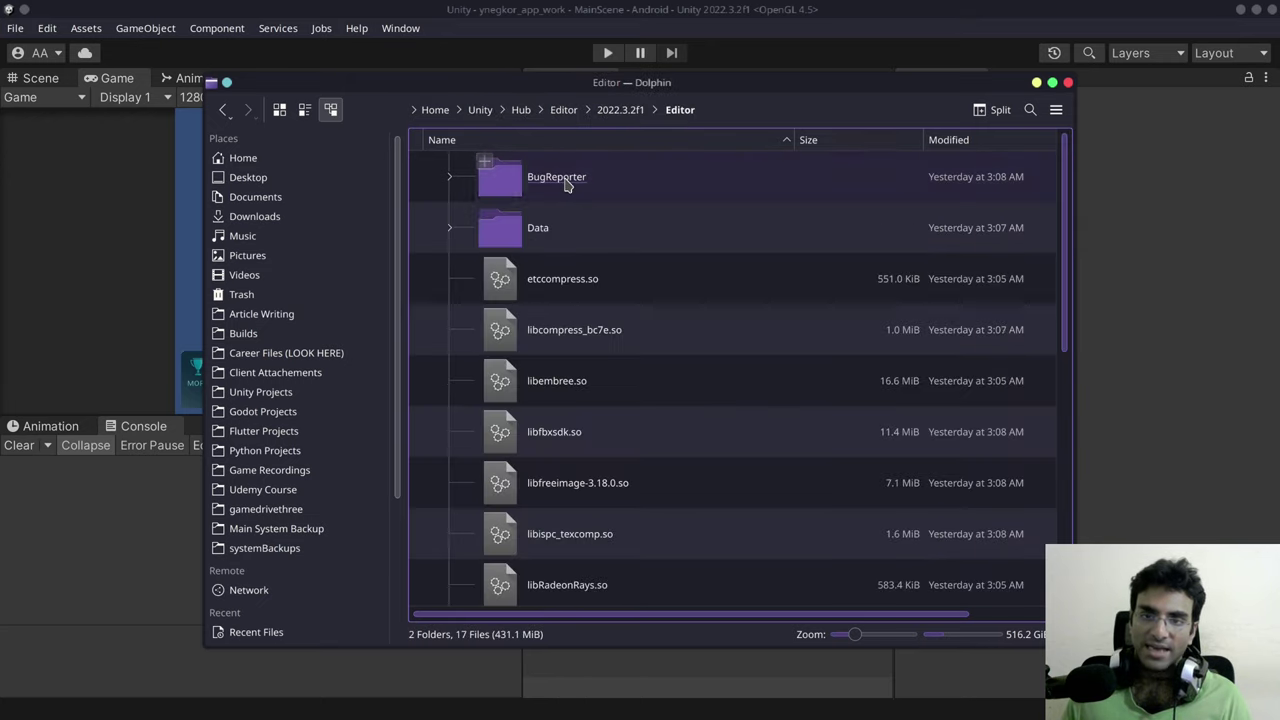
double_click(551, 227)
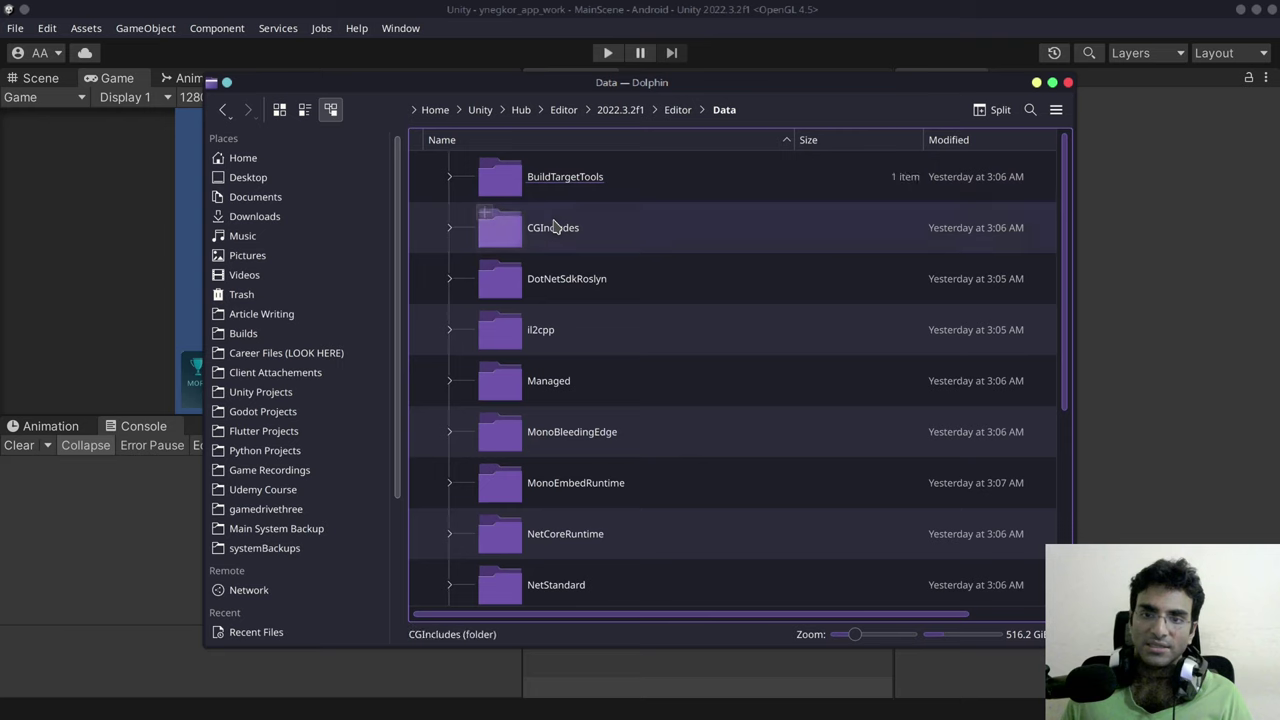
scroll(590, 400, down, 3)
double_click(580, 389)
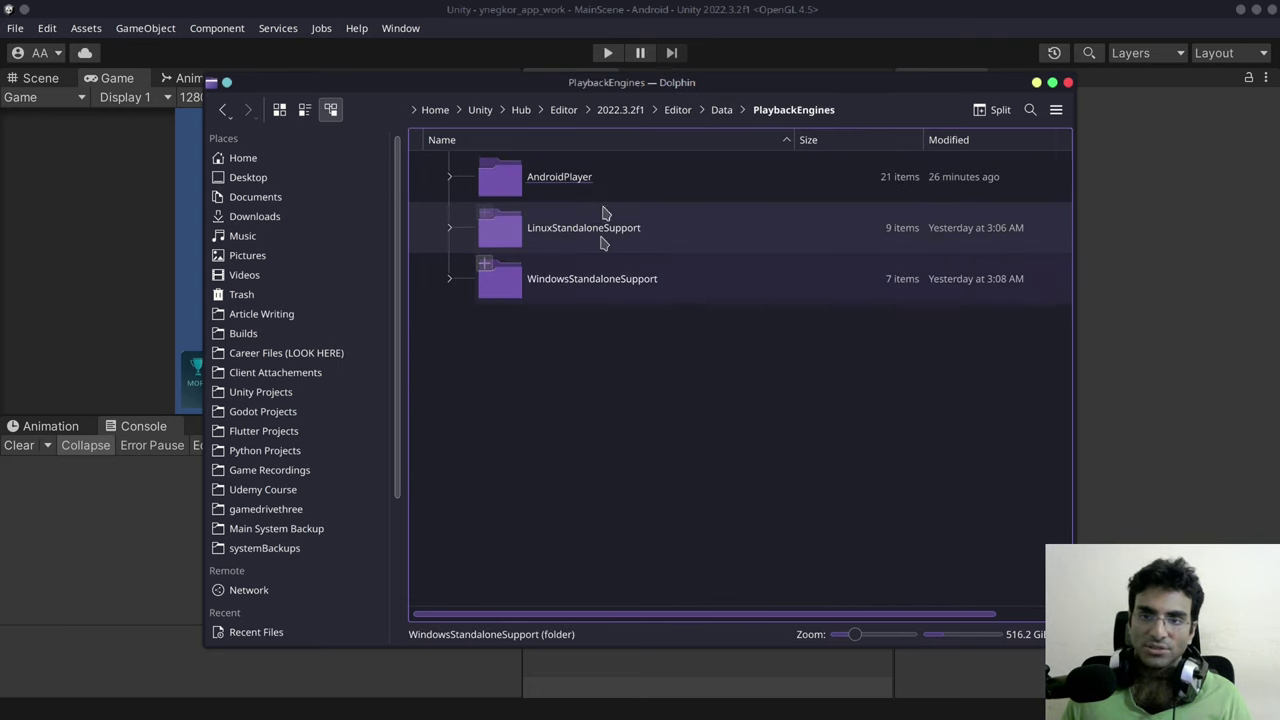
double_click(563, 179)
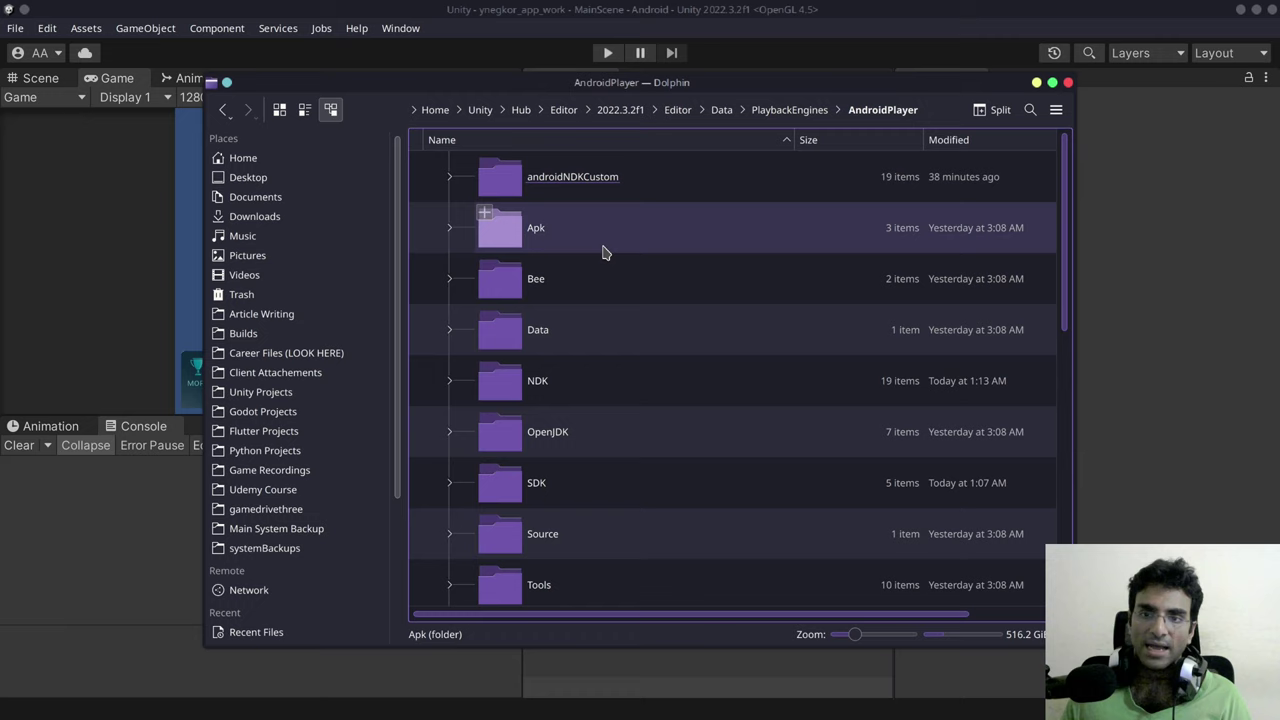
Step: Preview the android-ndk-r23c-linux.zip contents in Ark without extracting anything
scroll(603, 252, down, 5)
scroll(597, 300, up, 1)
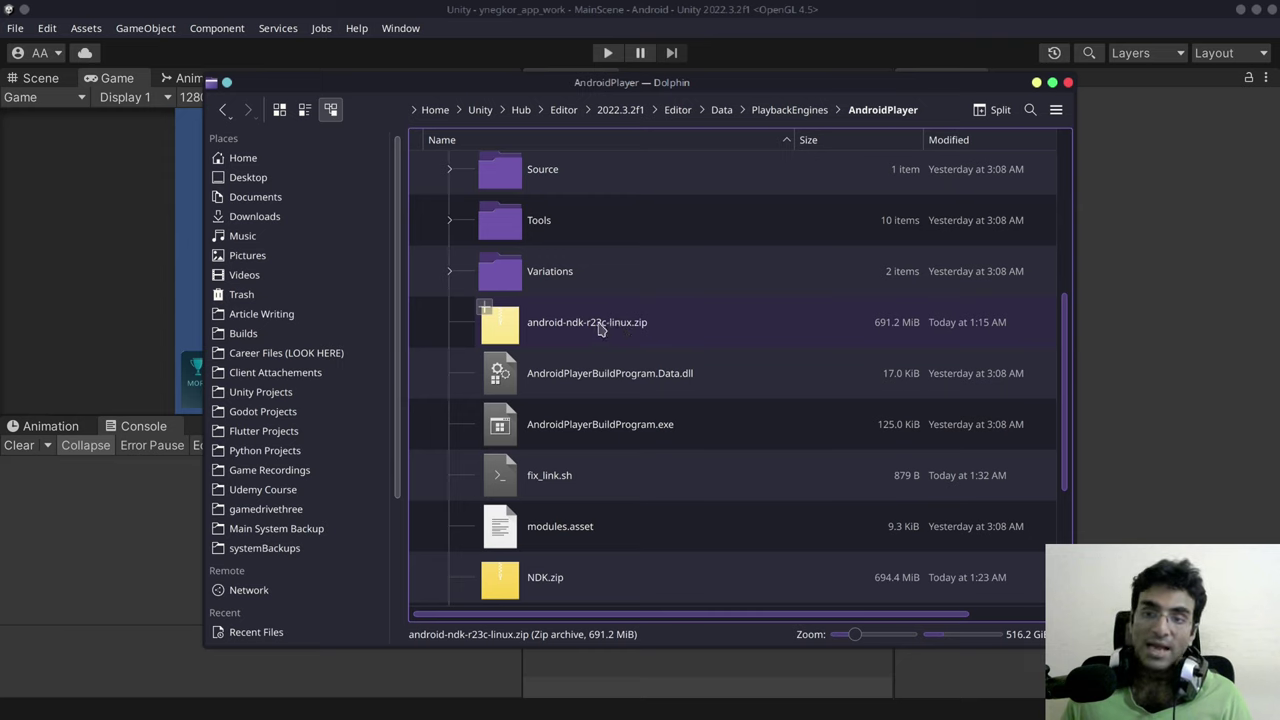
right_click(600, 326)
mouse_move(710, 565)
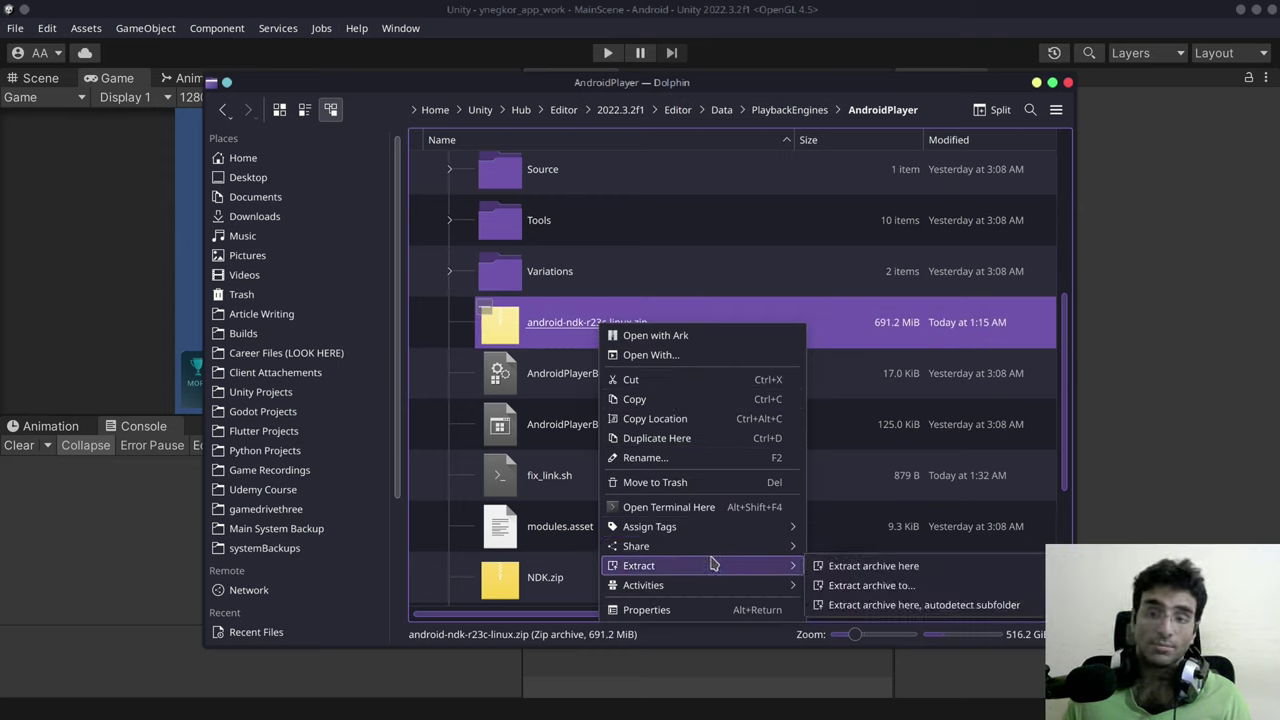
key(Escape)
scroll(557, 337, up, 4)
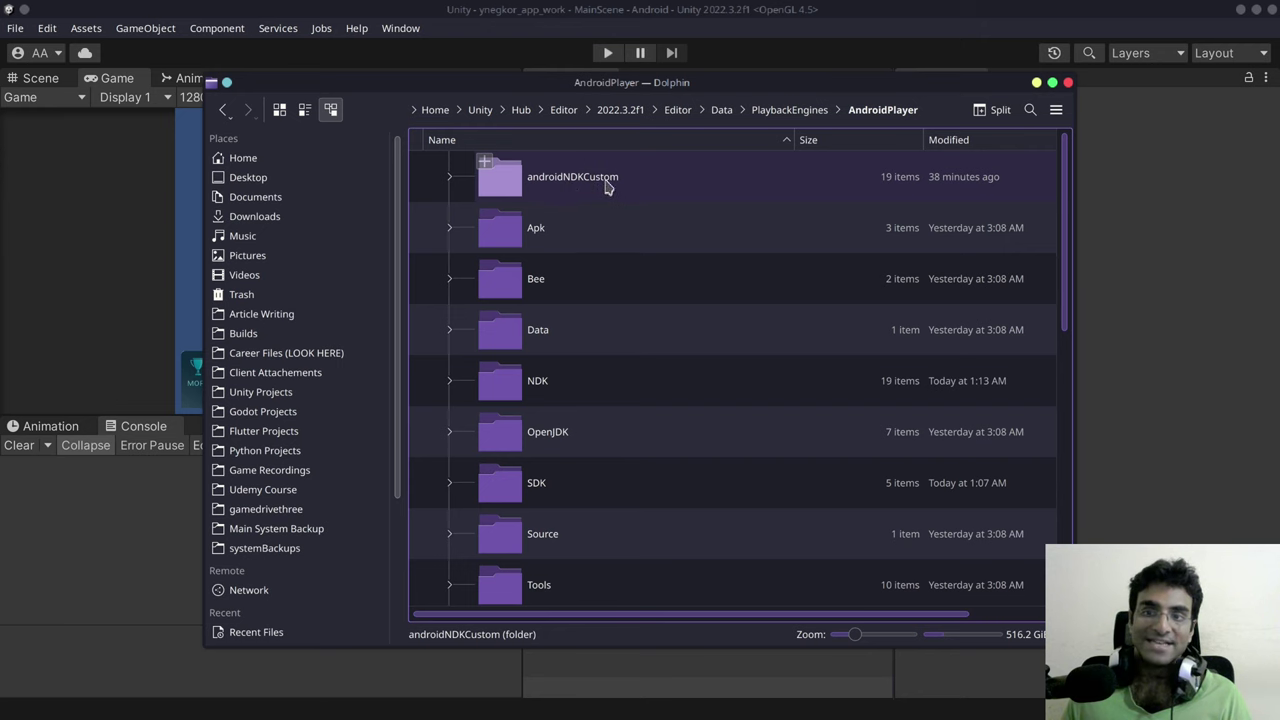
scroll(646, 380, down, 4)
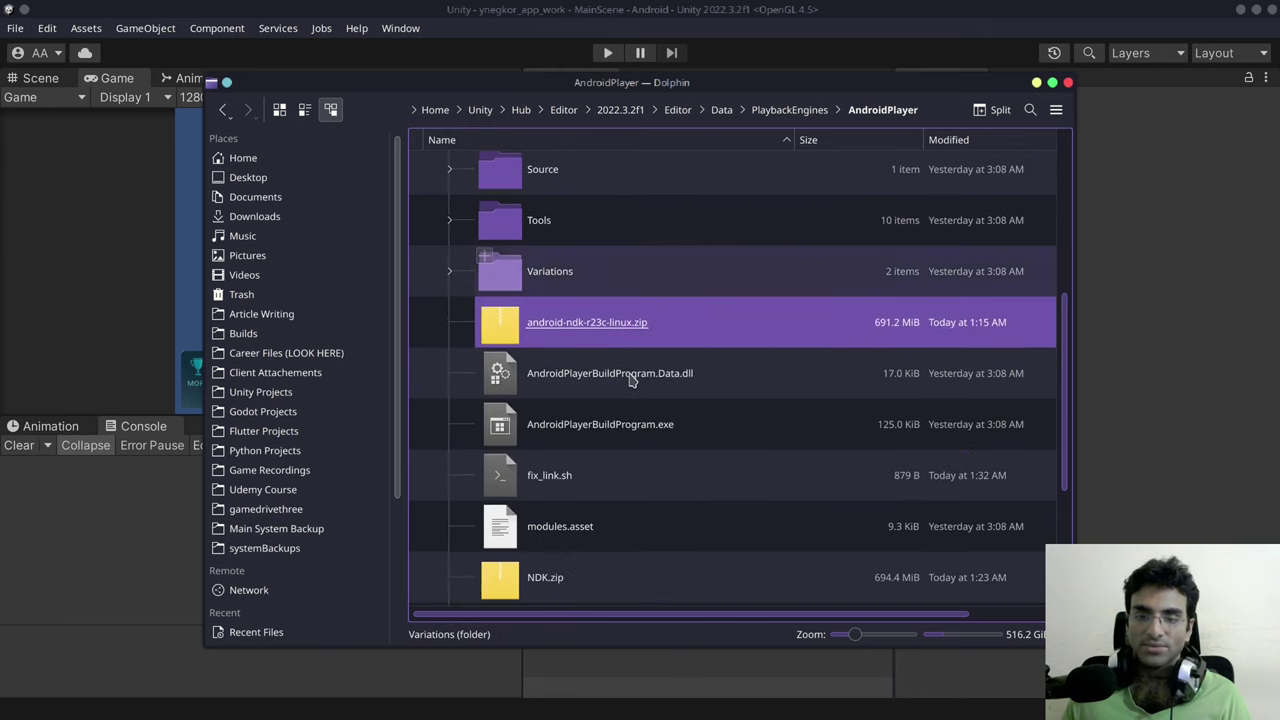
click(596, 320)
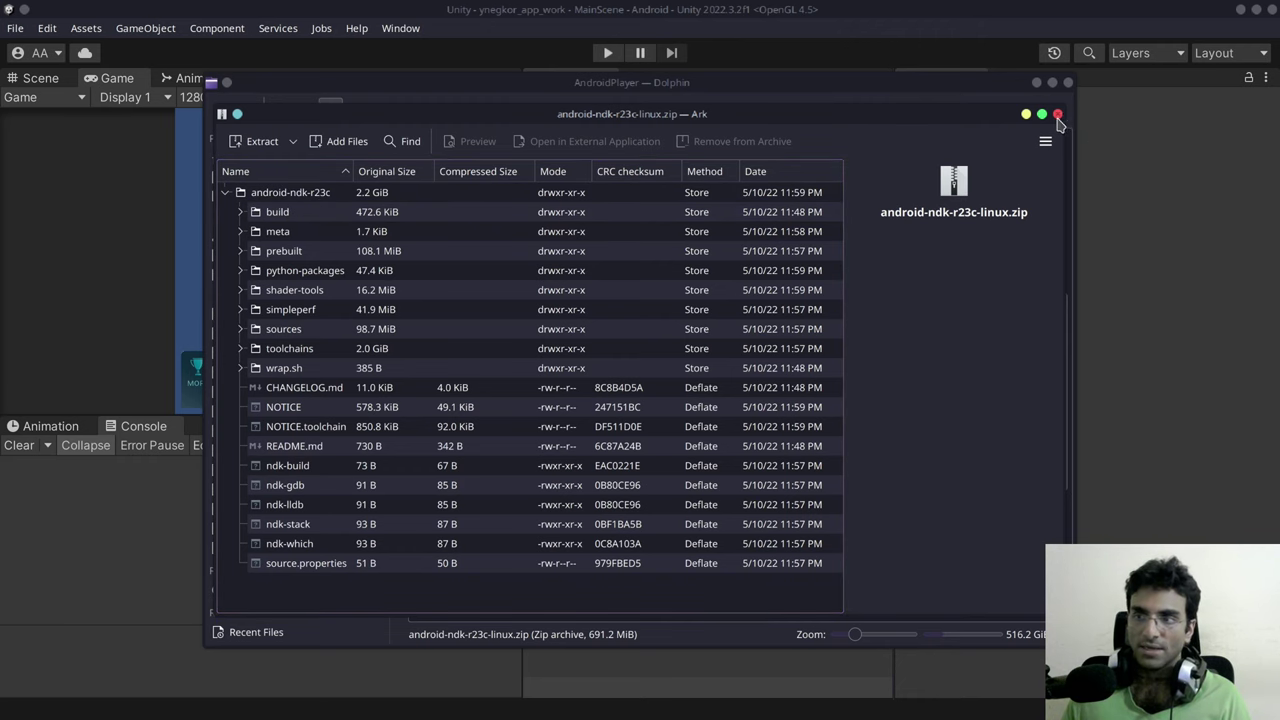
click(1057, 113)
Step: Open androidNDKCustom and view its source.properties to check the NDK version
scroll(552, 330, up, 5)
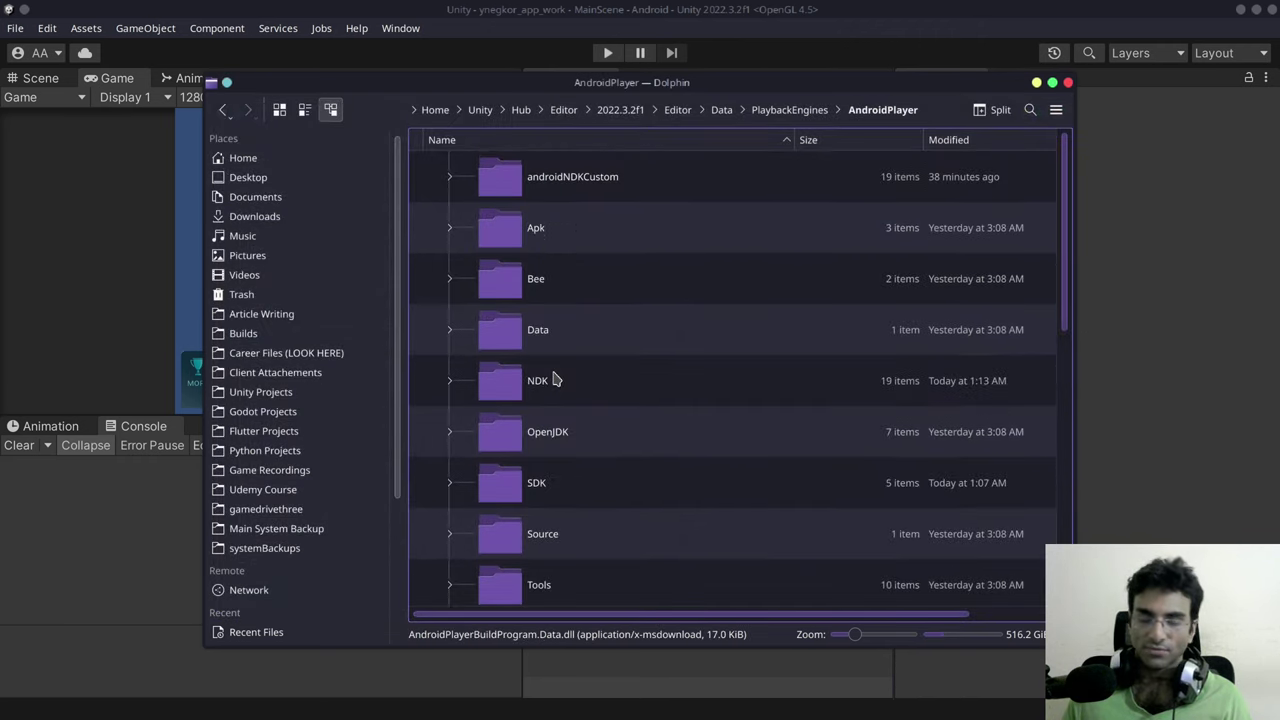
click(597, 184)
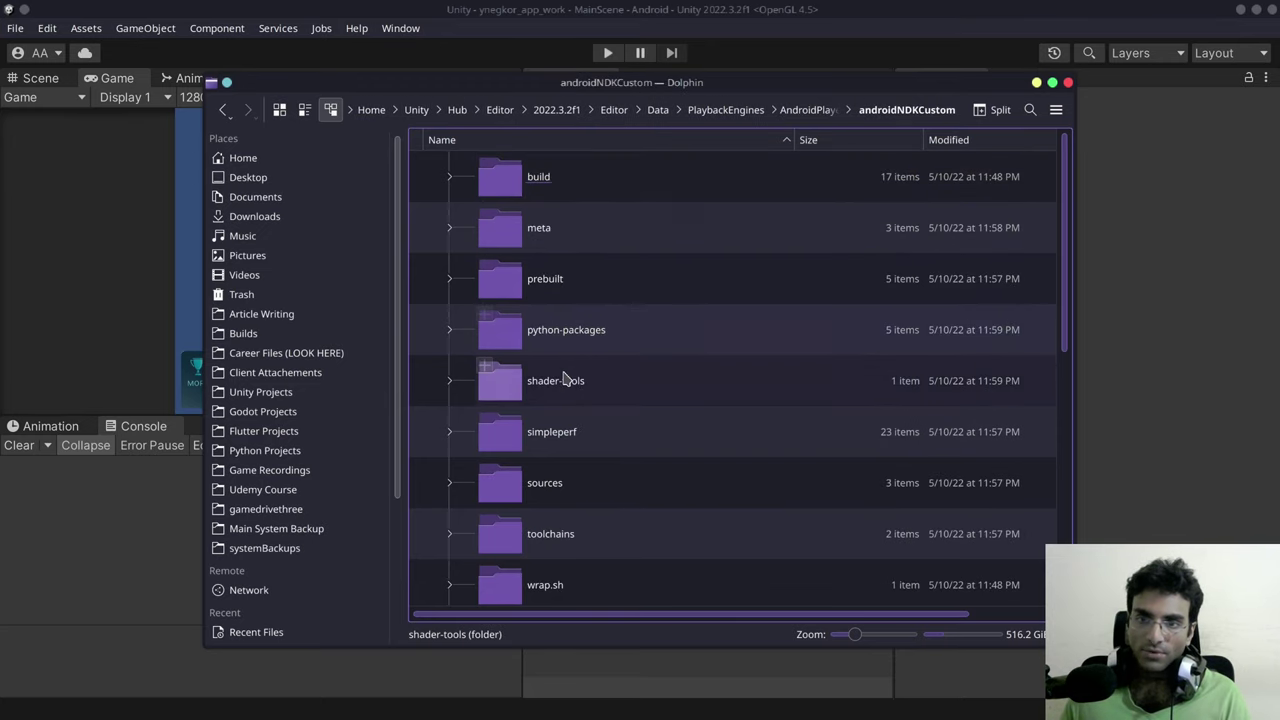
scroll(640, 330, down, 5)
double_click(544, 574)
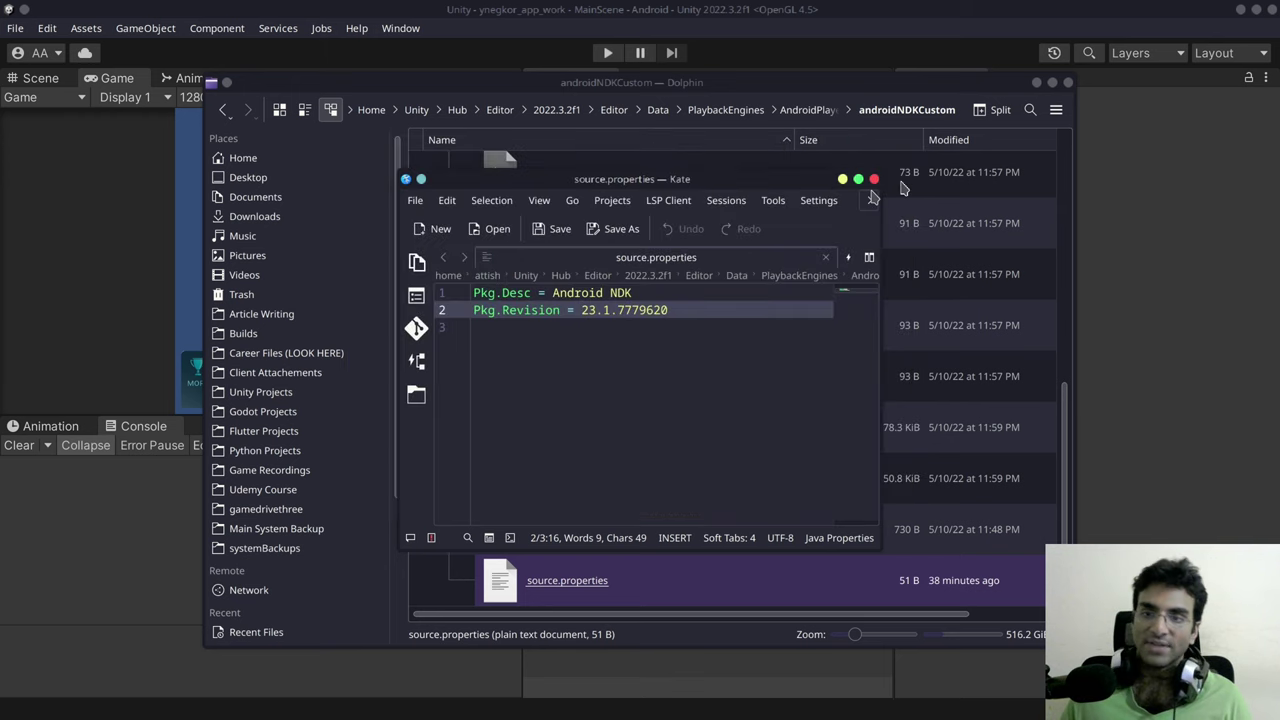
Step: Close Kate after confirming revision 23.1.7779620, then close Dolphin
click(874, 179)
click(1068, 83)
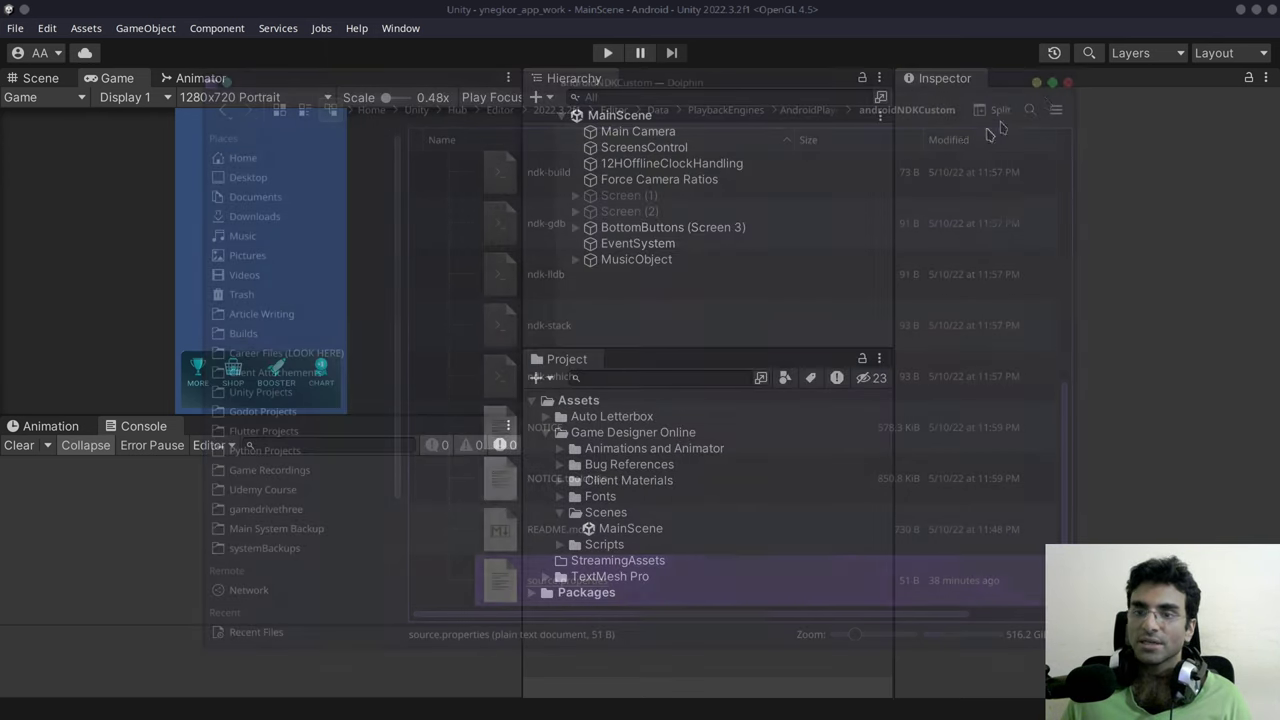
Step: In Preferences > External Tools, browse for a new Android NDK folder, androidNDKCustom
click(47, 28)
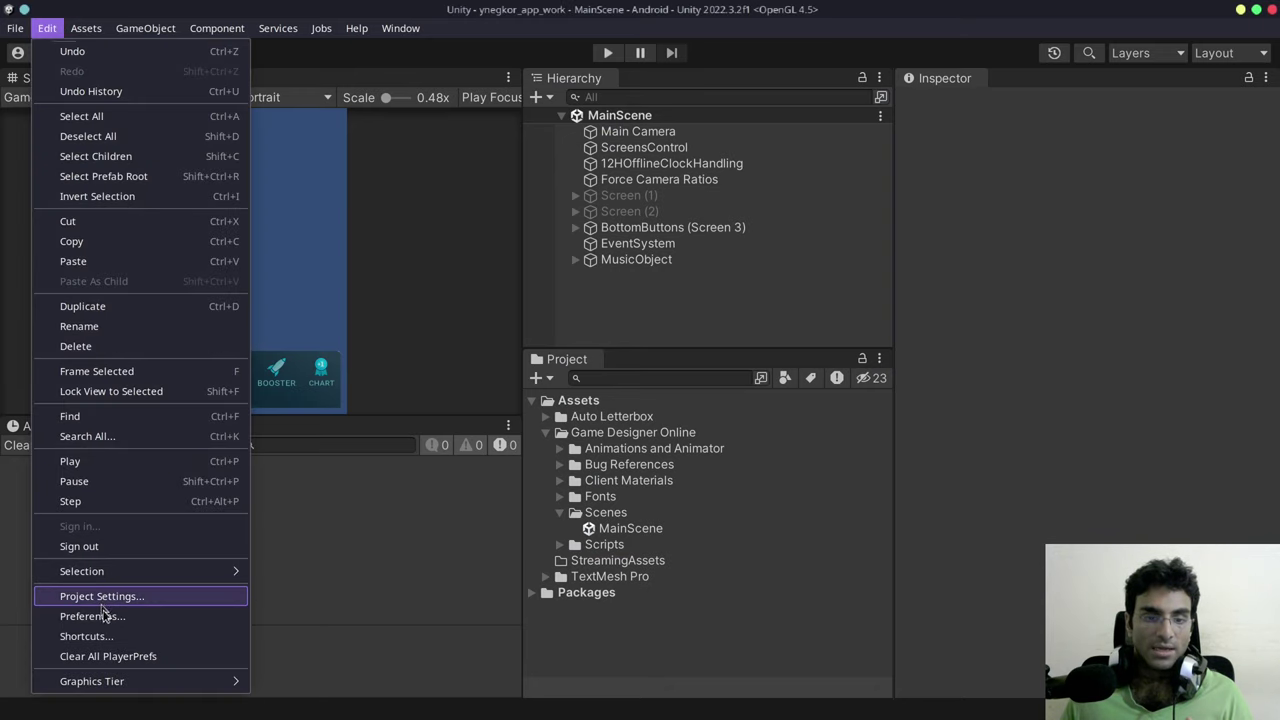
click(122, 617)
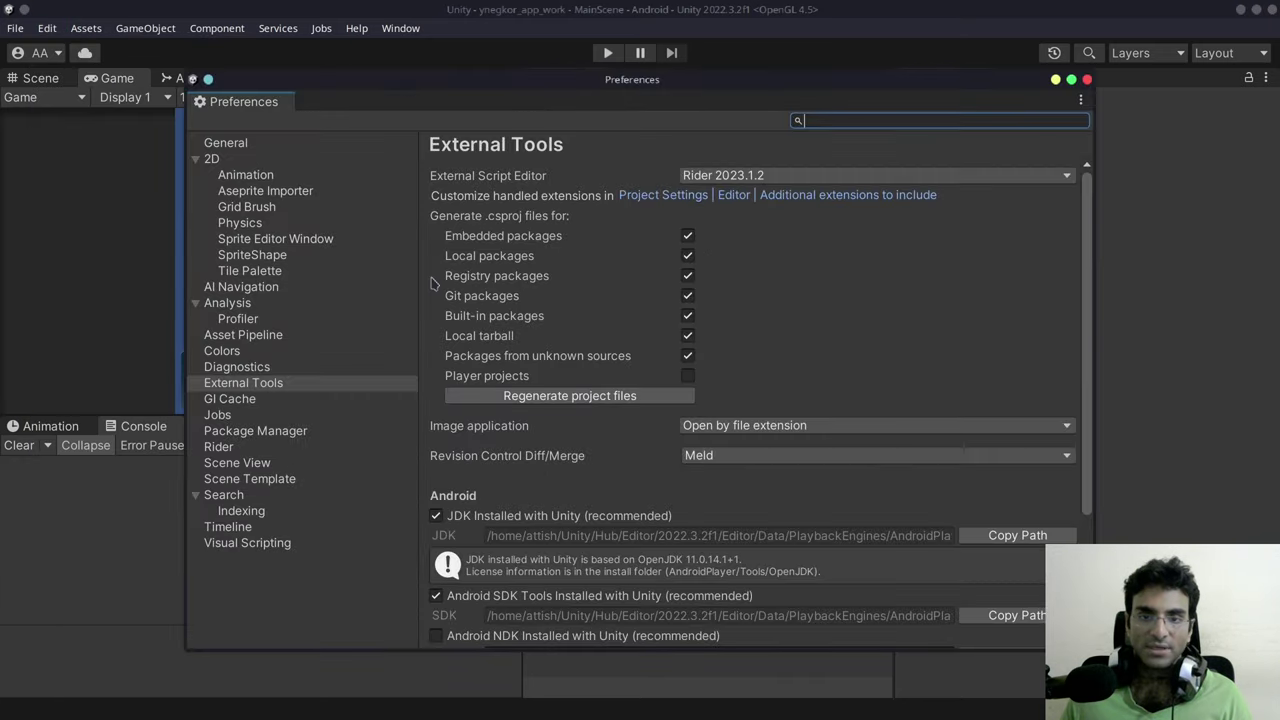
scroll(688, 475, down, 3)
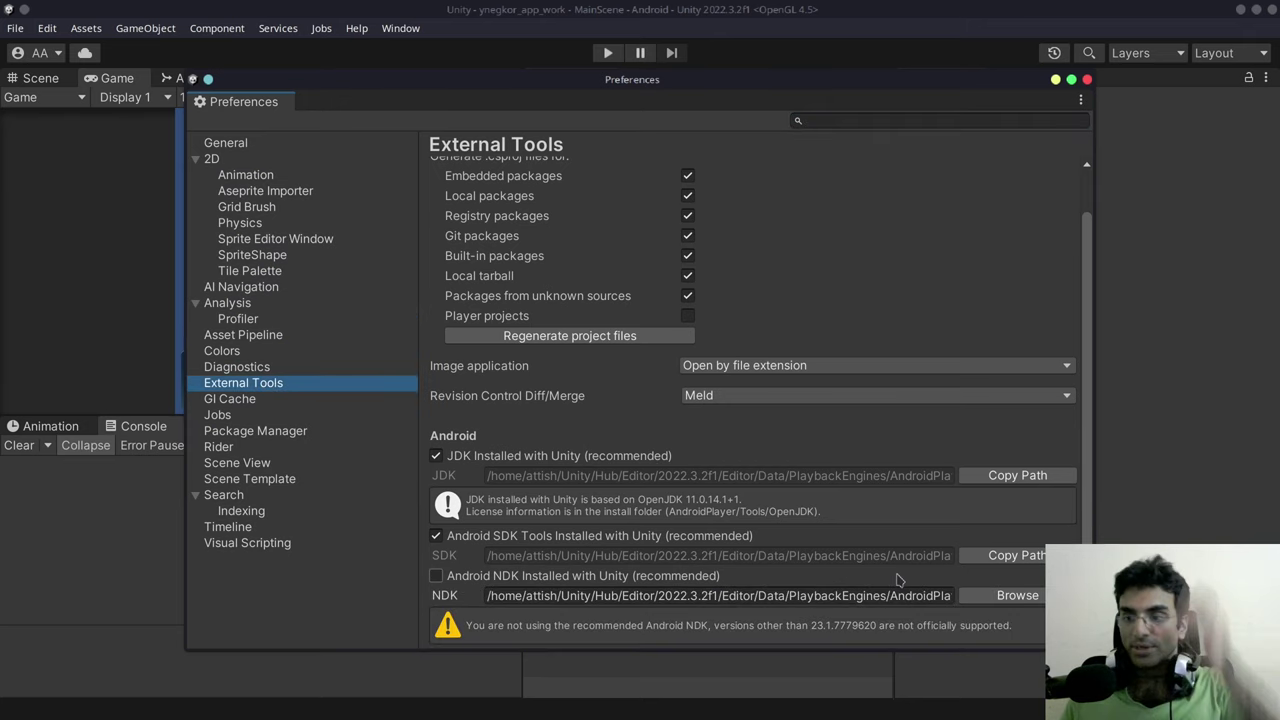
scroll(900, 580, down, 3)
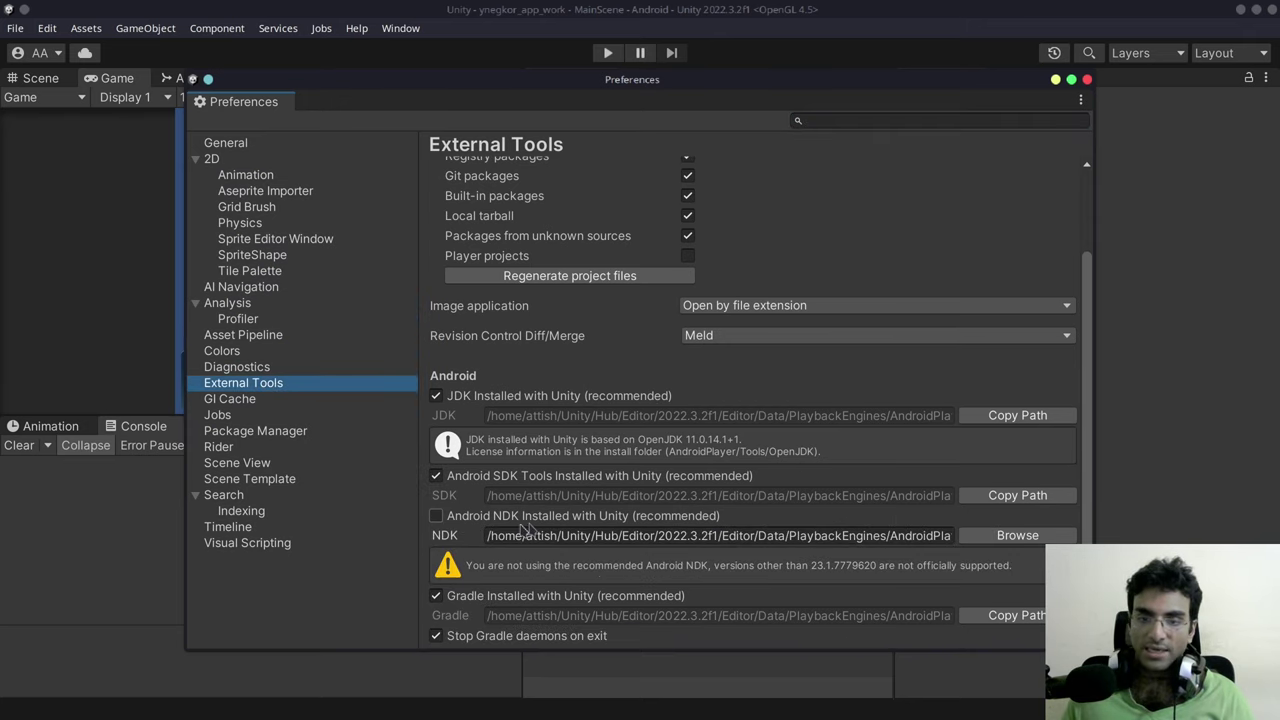
click(1000, 541)
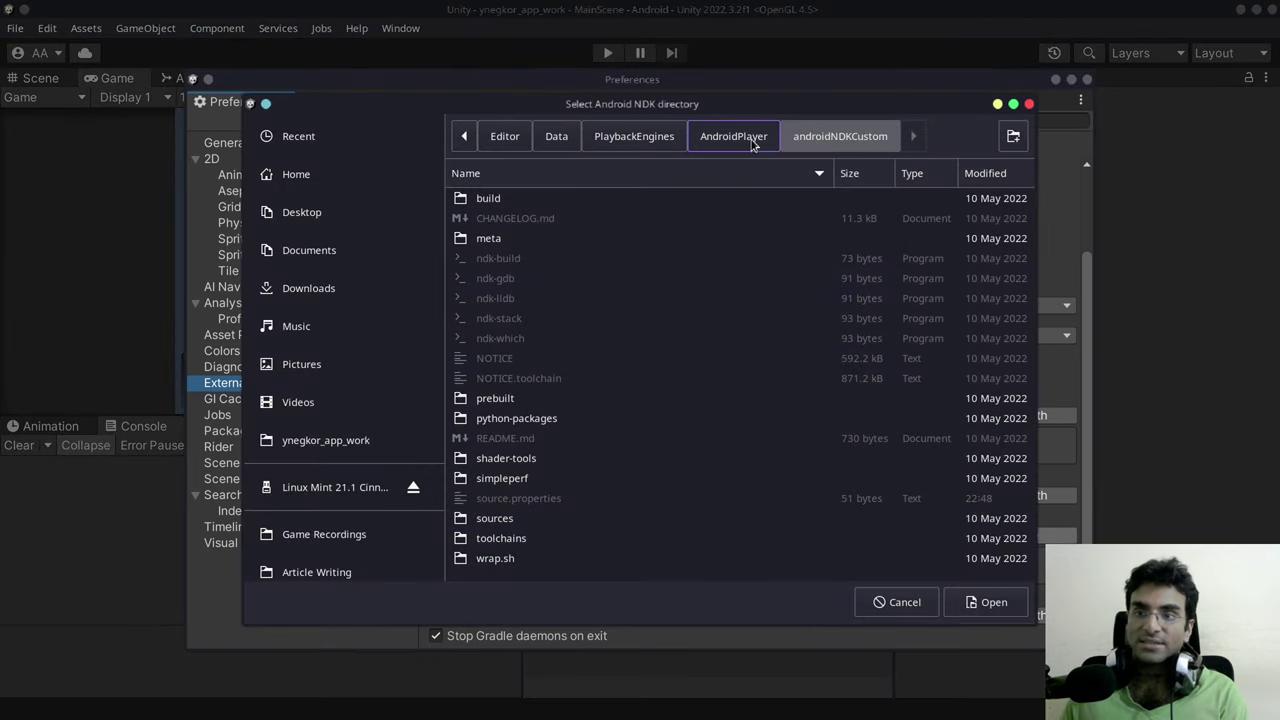
click(752, 142)
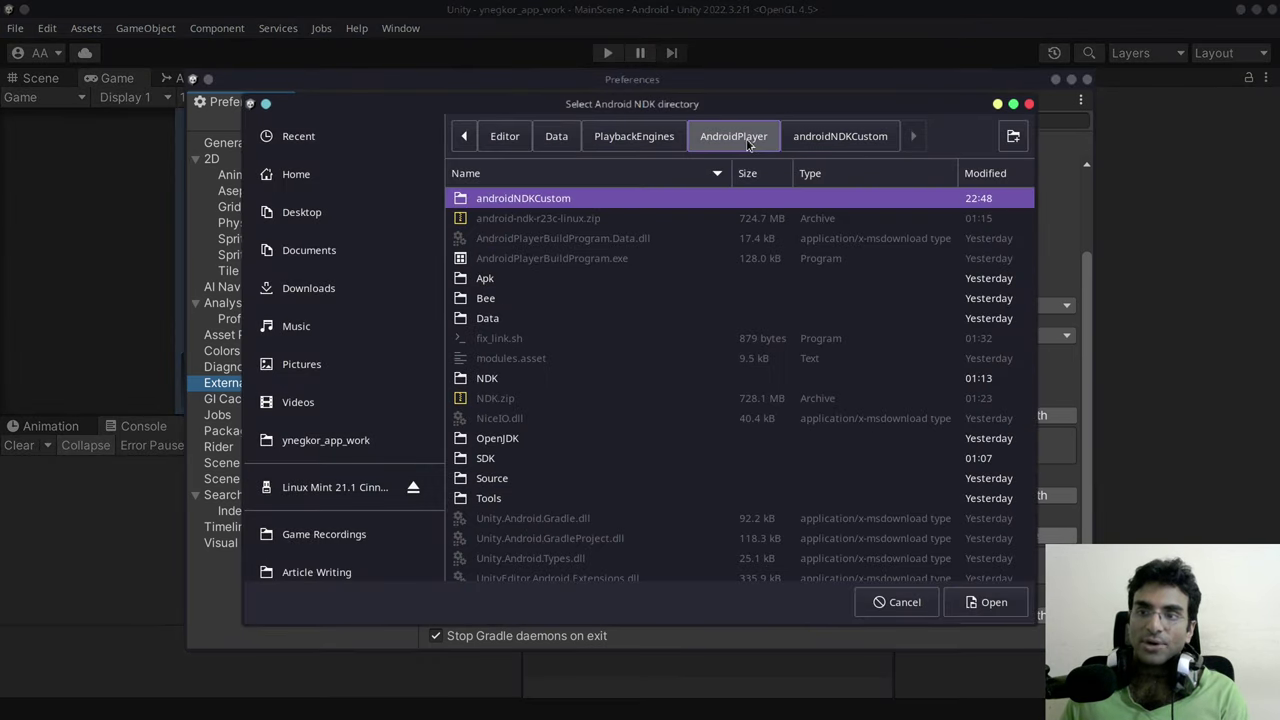
click(464, 136)
click(330, 178)
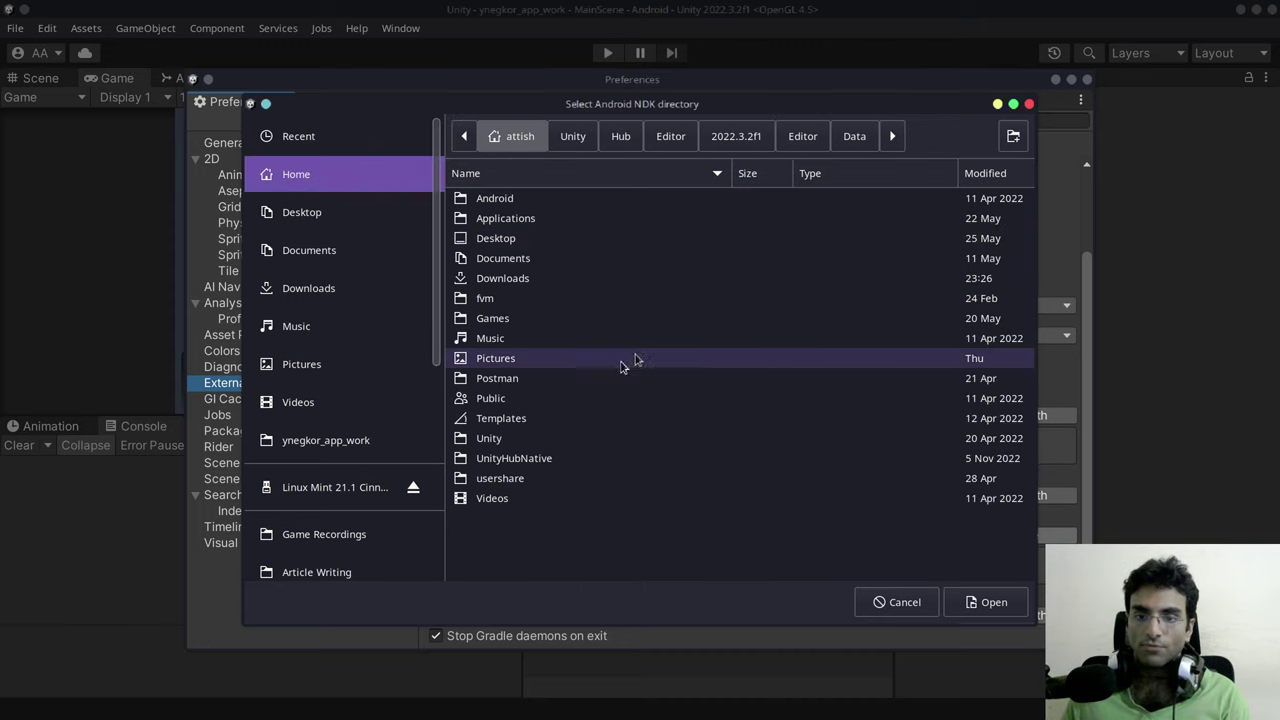
double_click(514, 446)
double_click(509, 205)
double_click(510, 205)
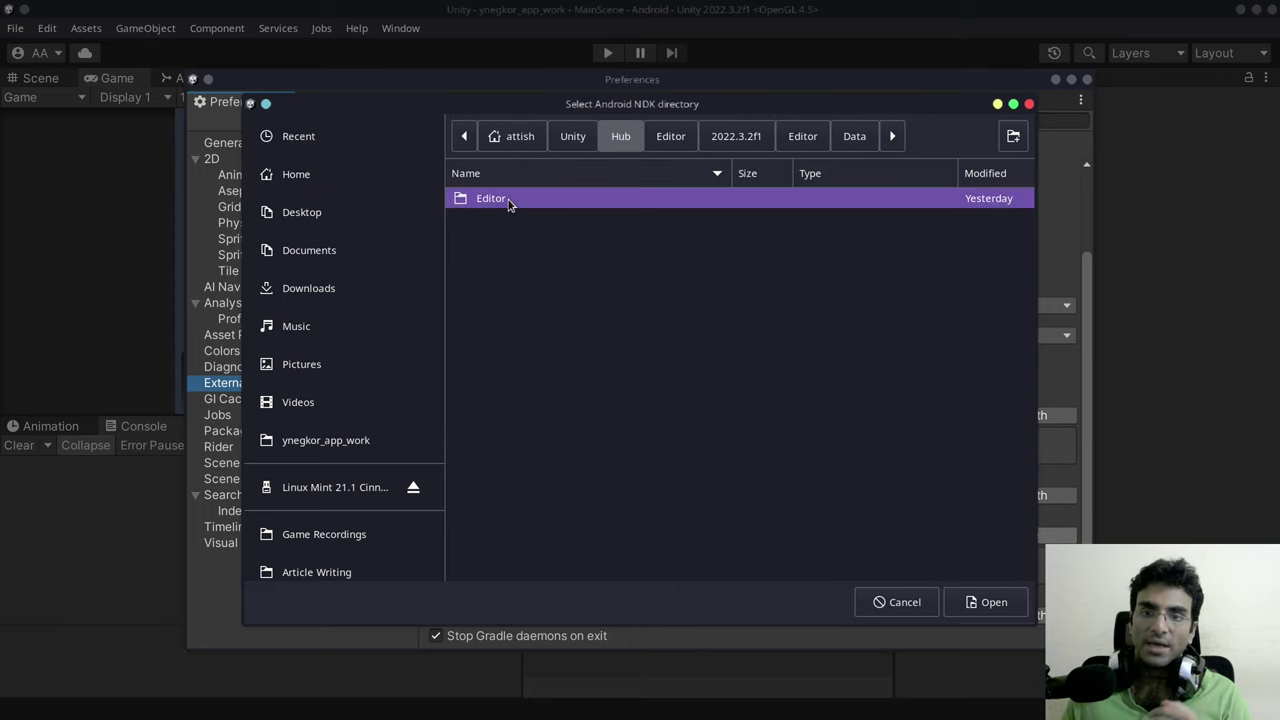
double_click(509, 200)
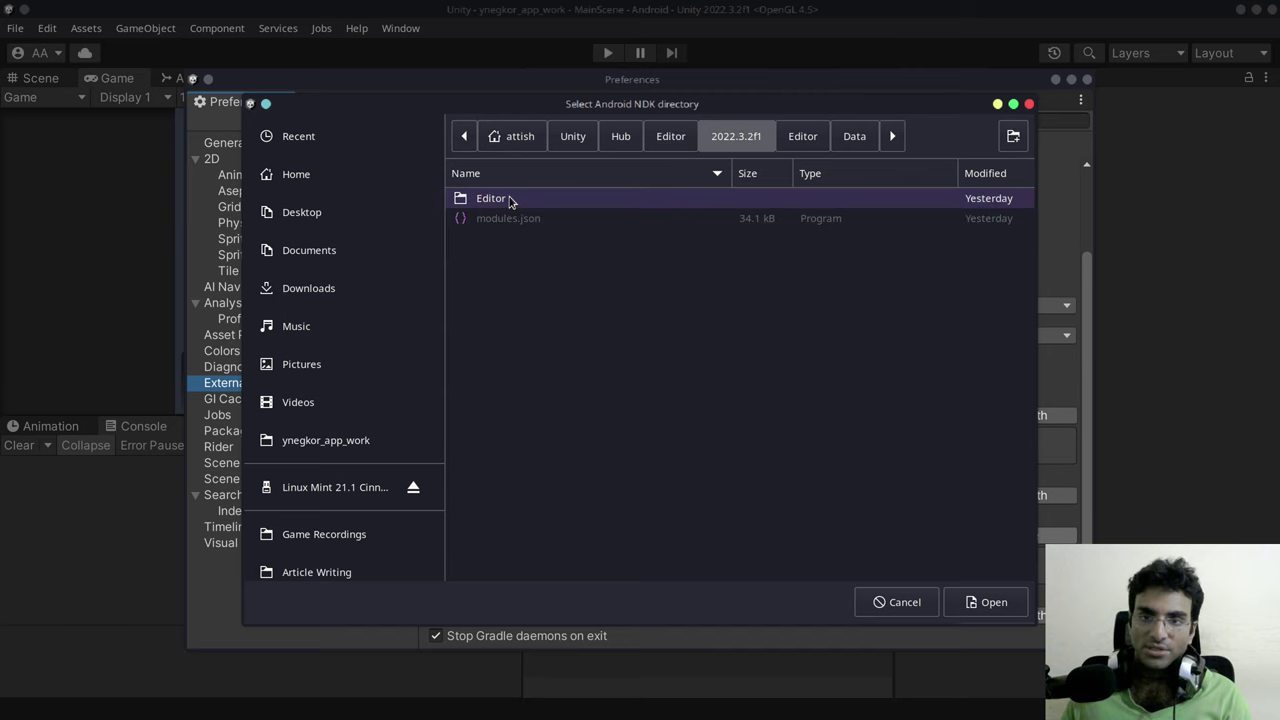
double_click(510, 200)
double_click(510, 218)
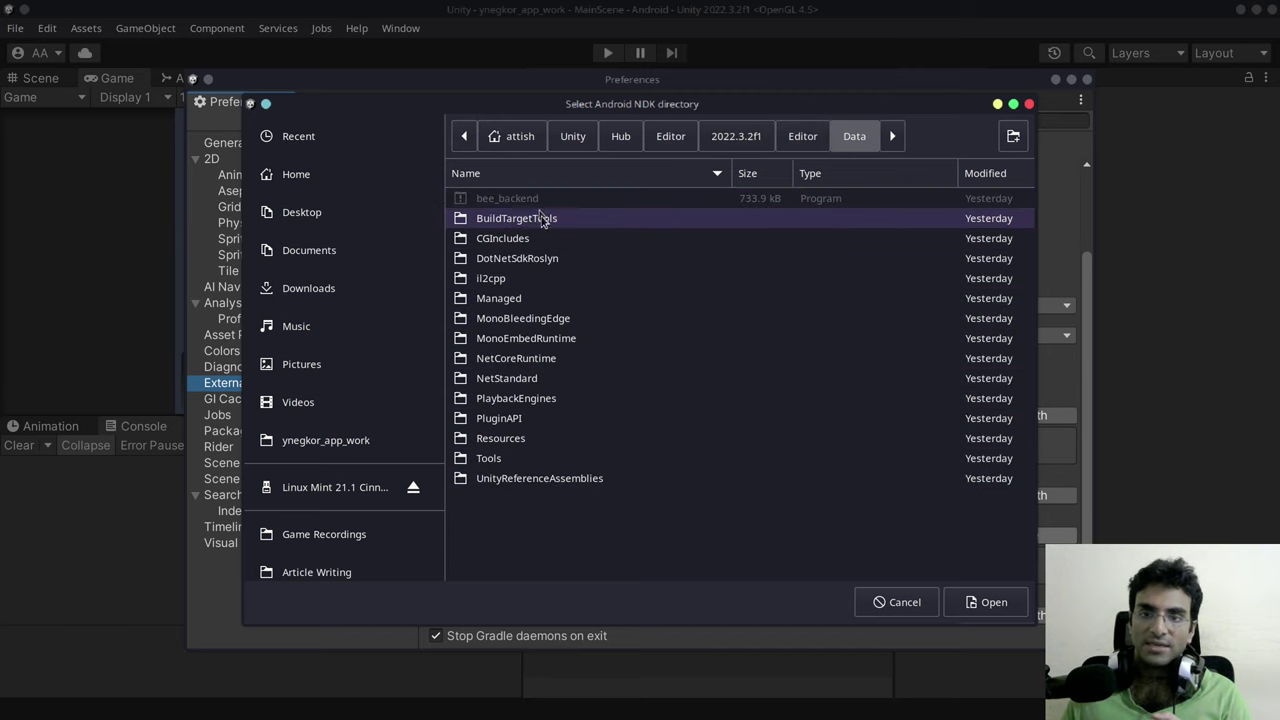
double_click(526, 400)
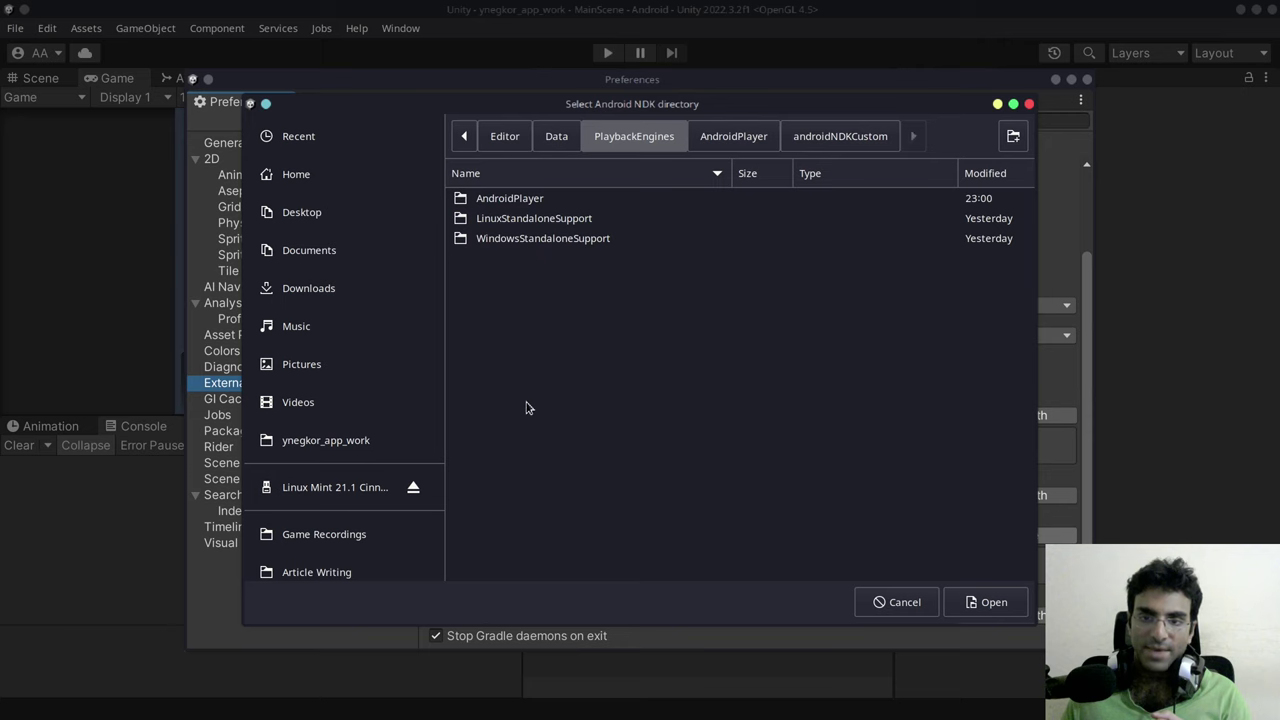
double_click(545, 200)
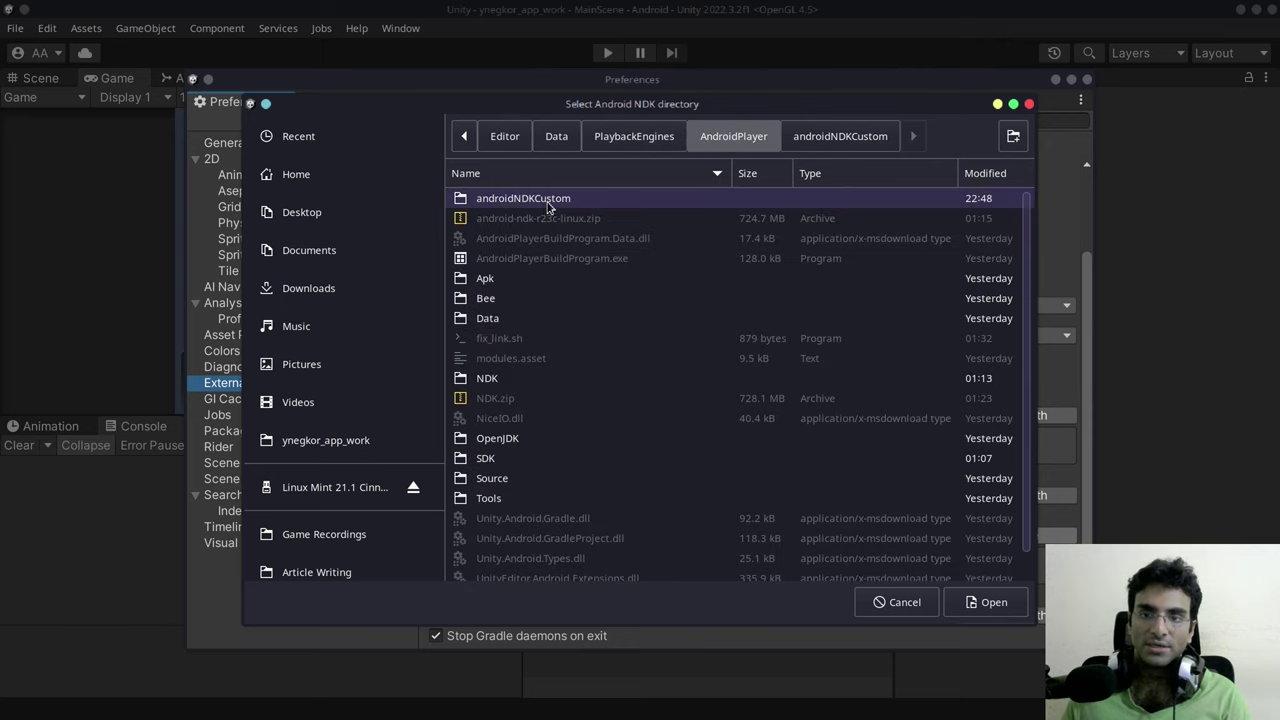
double_click(549, 200)
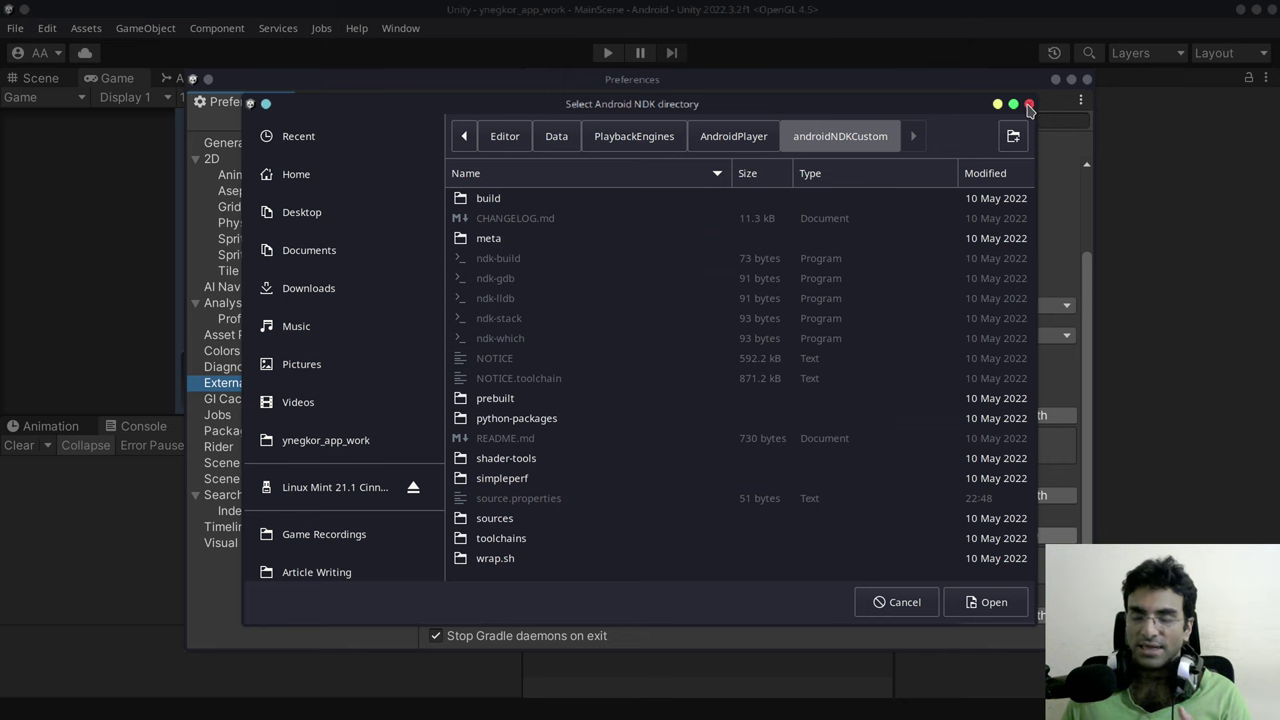
Step: Close the Select Android NDK directory dialog and the Preferences window
click(1029, 104)
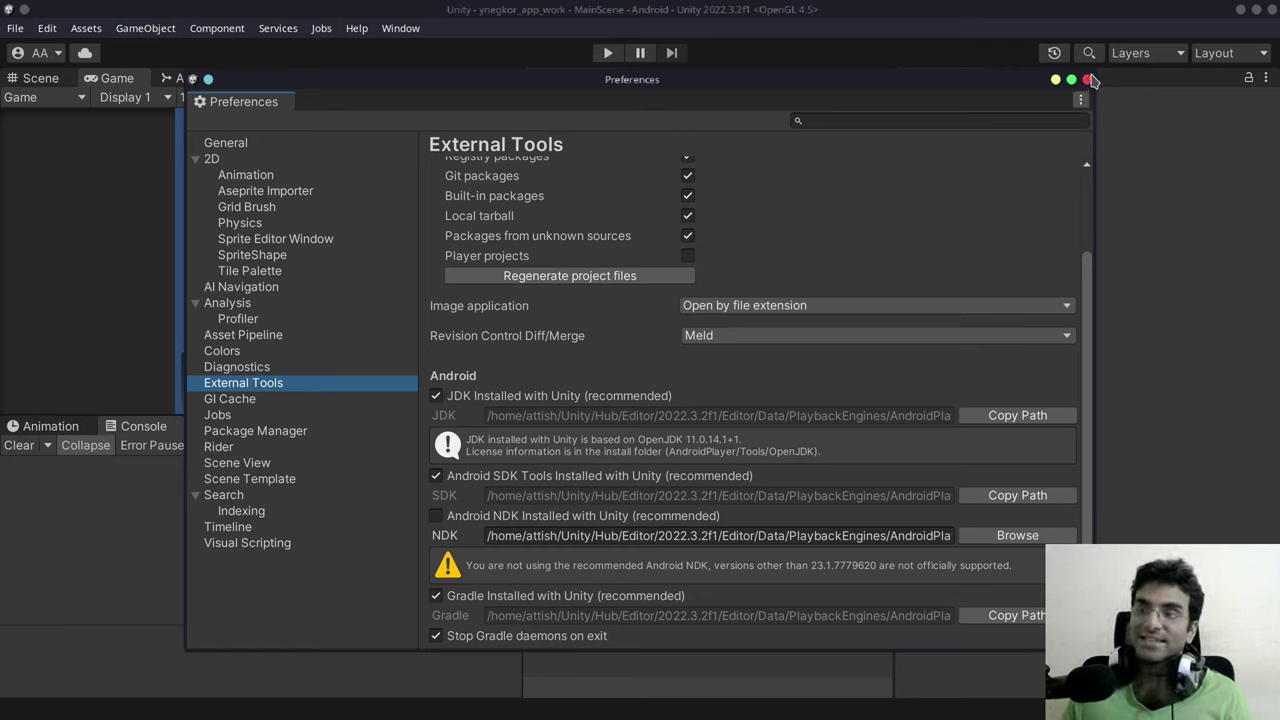
click(1088, 80)
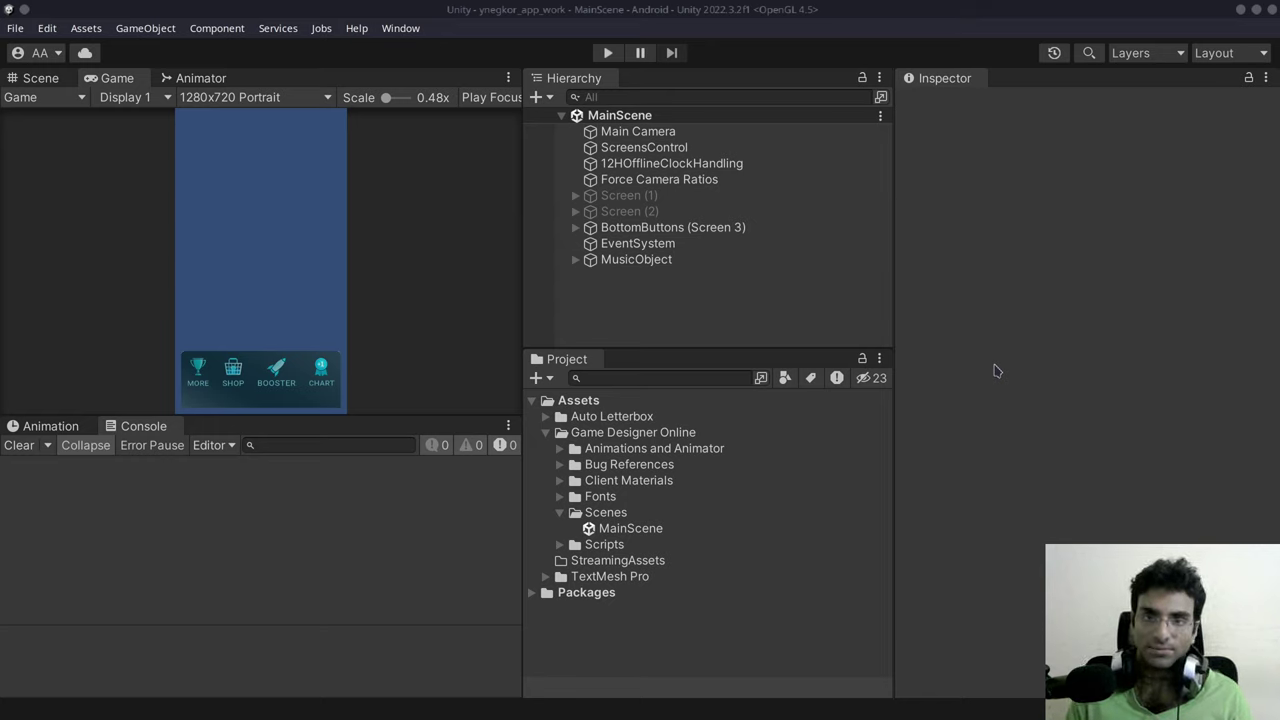
Step: Build the Android APK from Build Settings, replacing the existing bc_tb_0.48_.apk
click(841, 28)
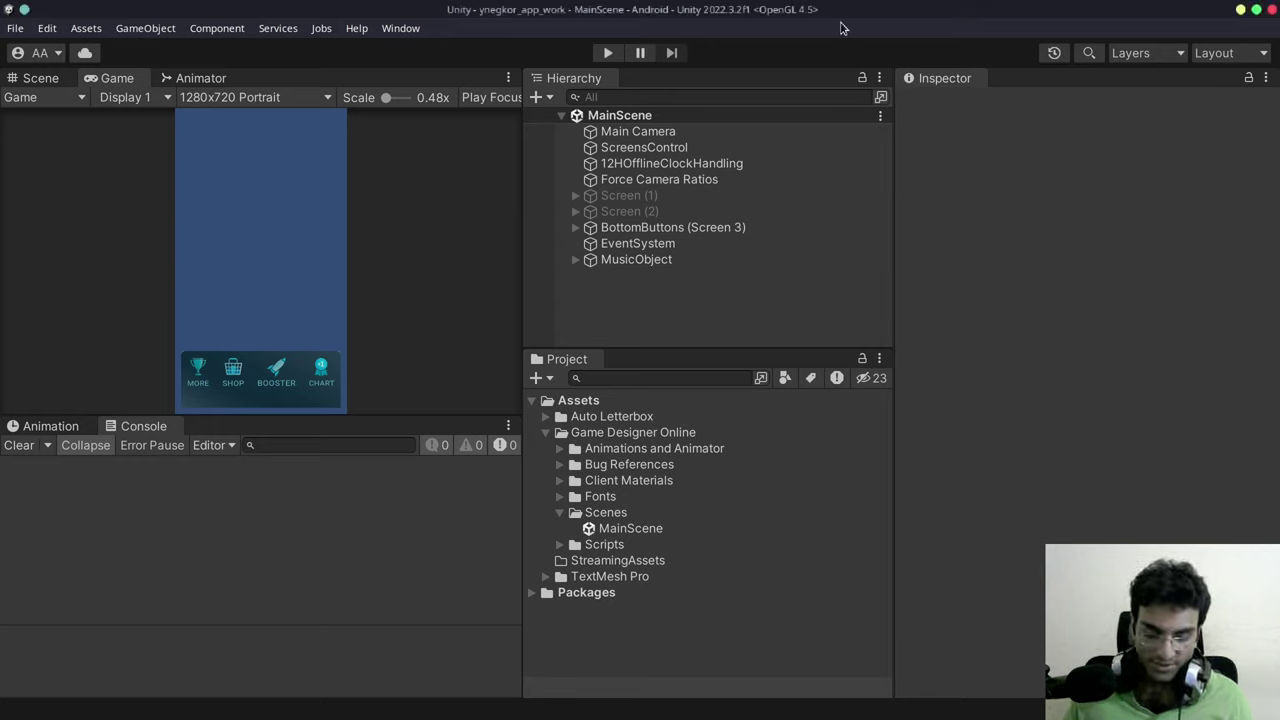
click(16, 29)
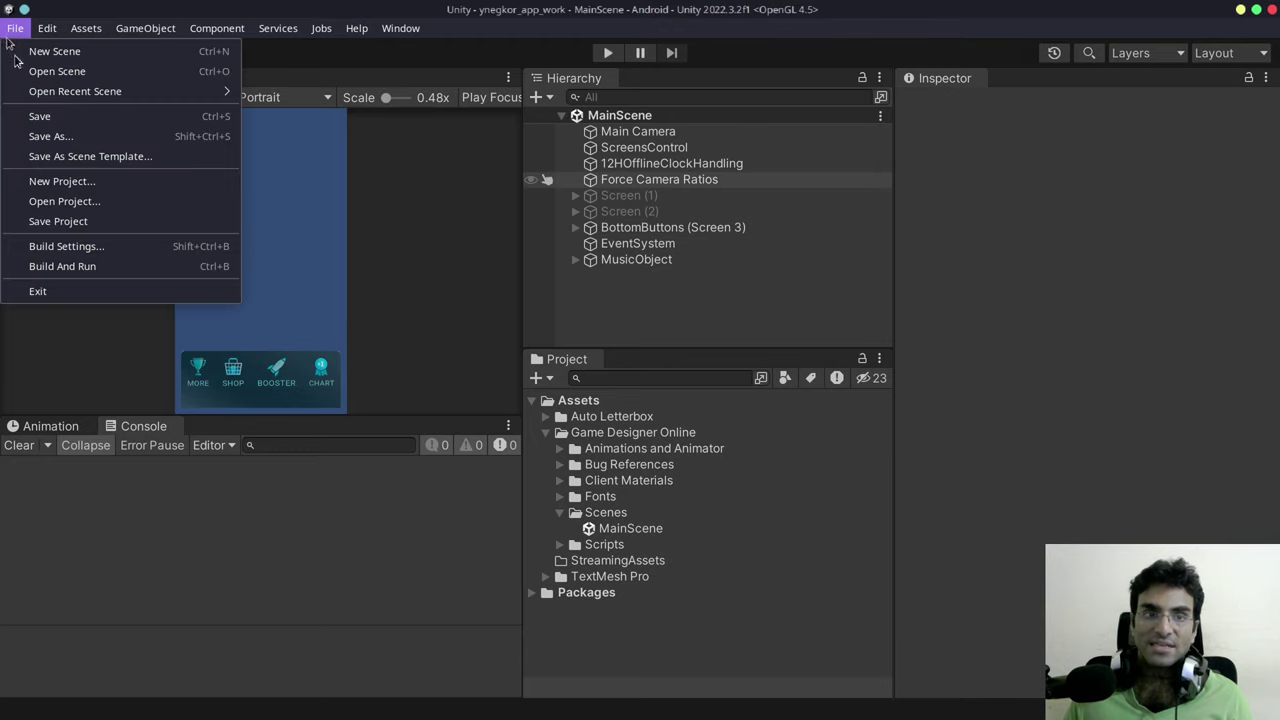
click(62, 247)
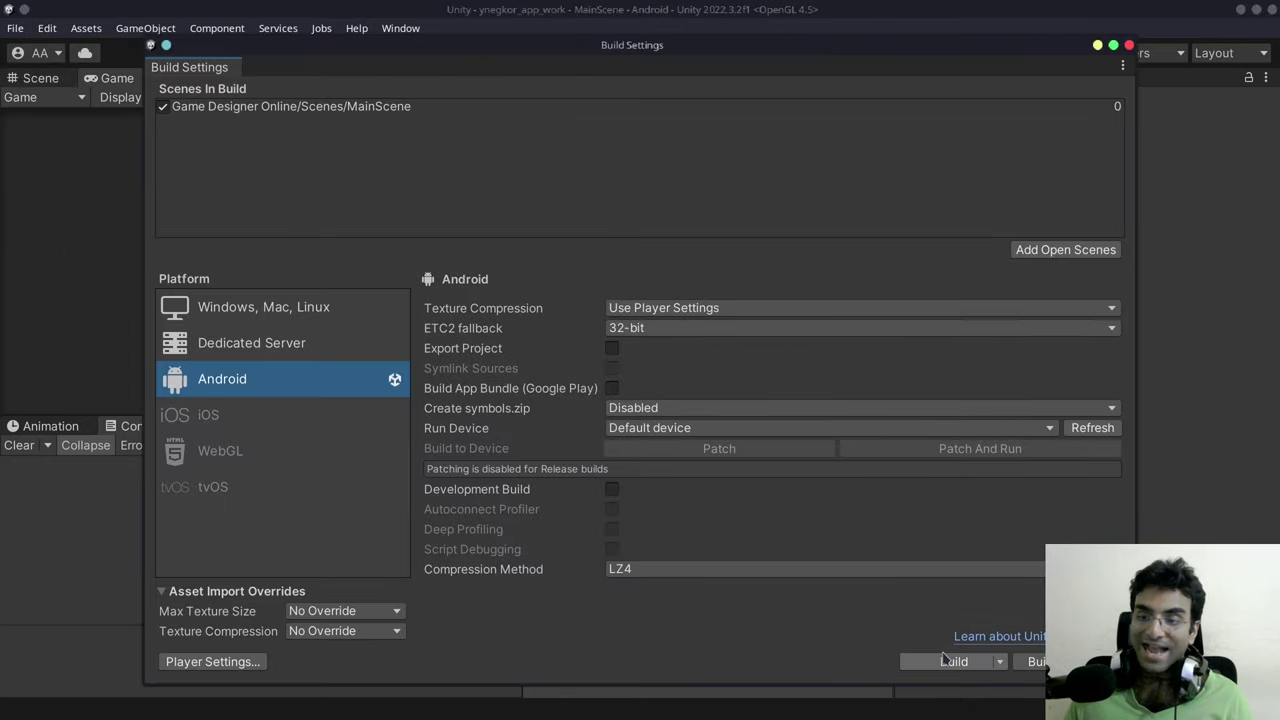
click(948, 661)
click(985, 602)
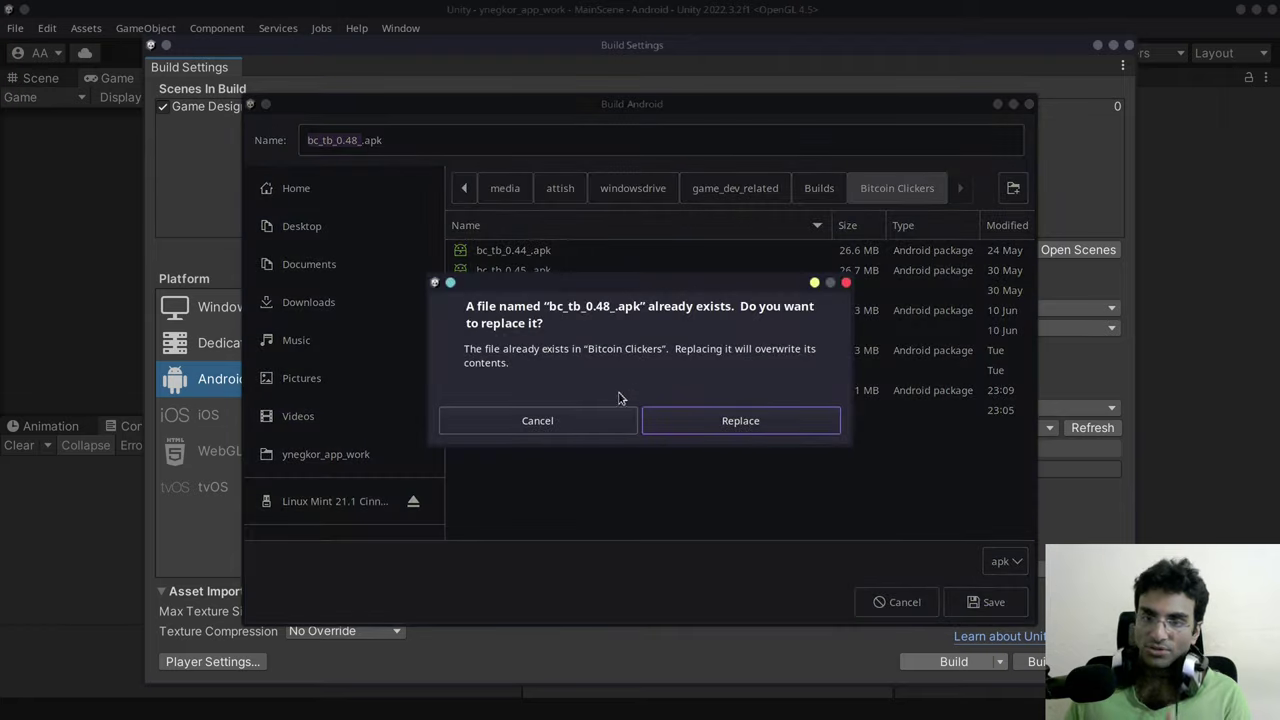
click(689, 425)
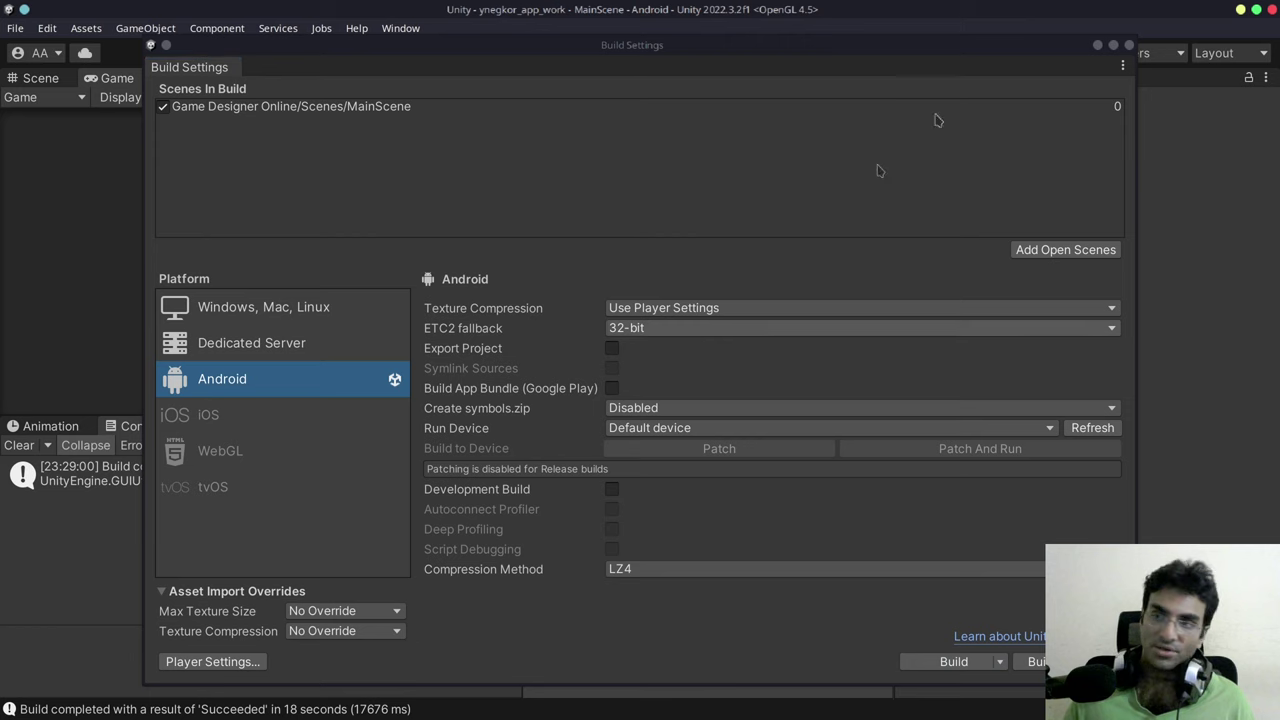
click(1129, 45)
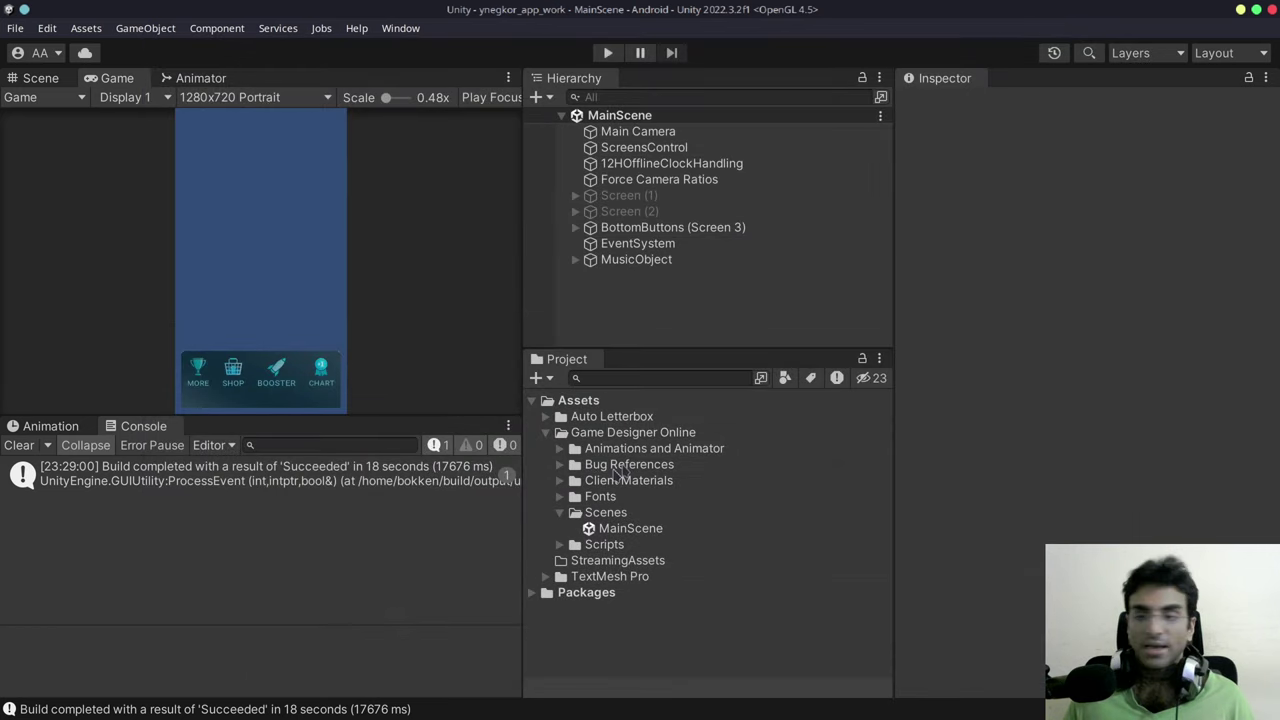
right_click(597, 417)
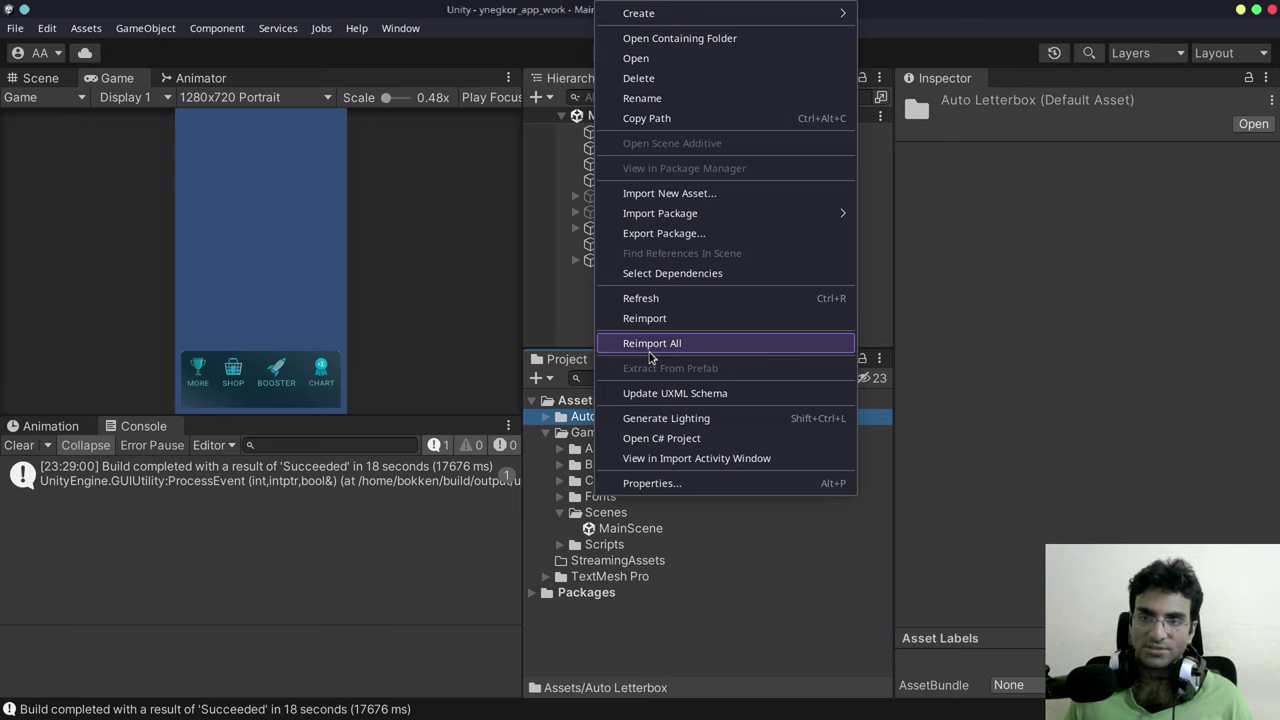
click(704, 40)
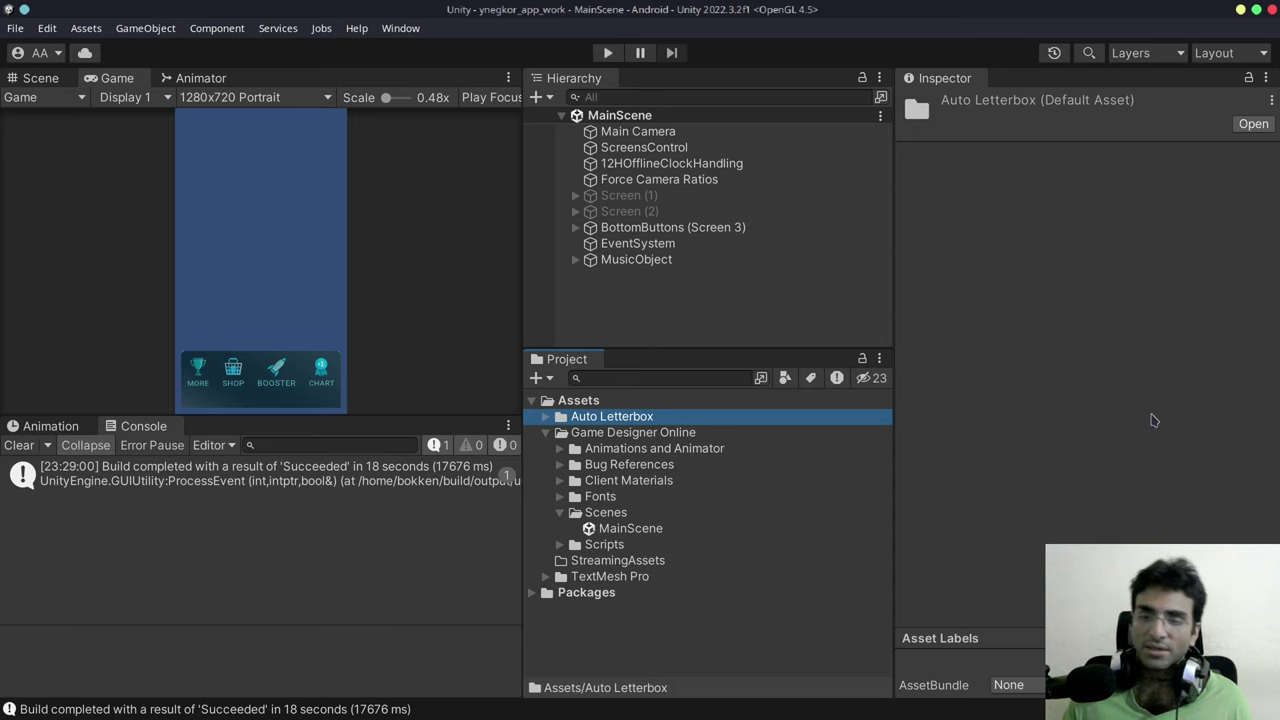
right_click(617, 420)
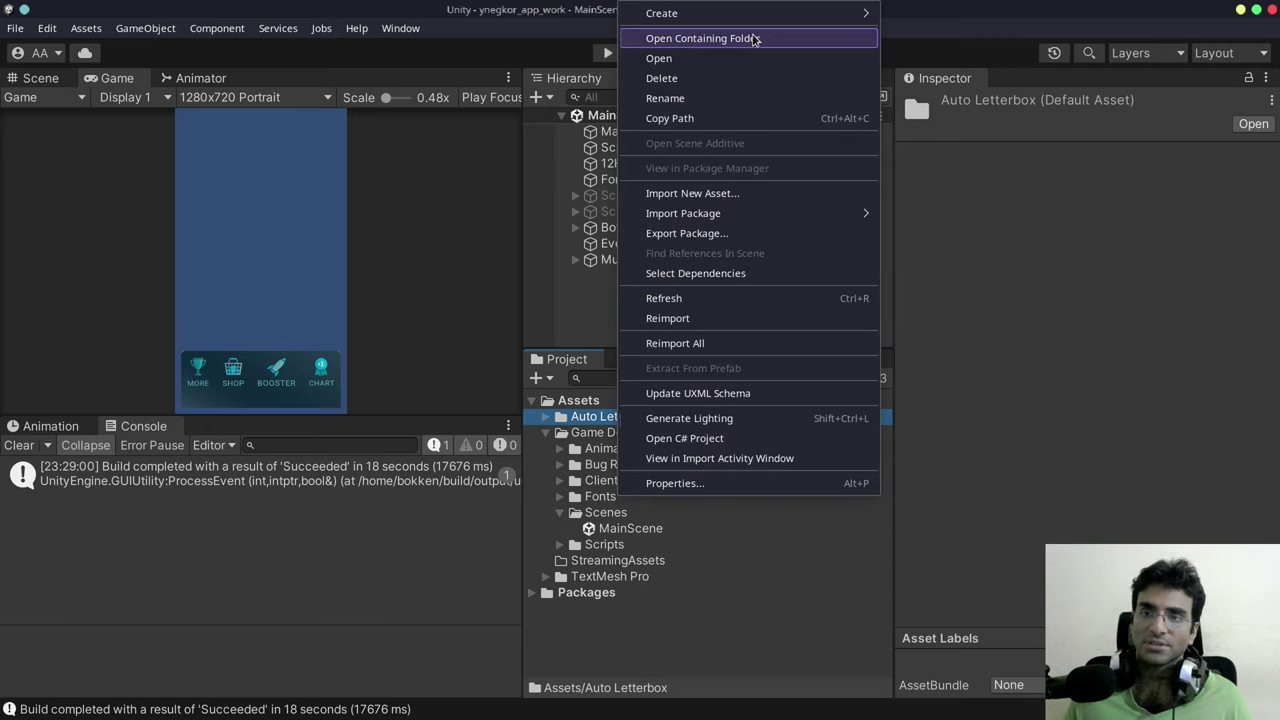
click(753, 38)
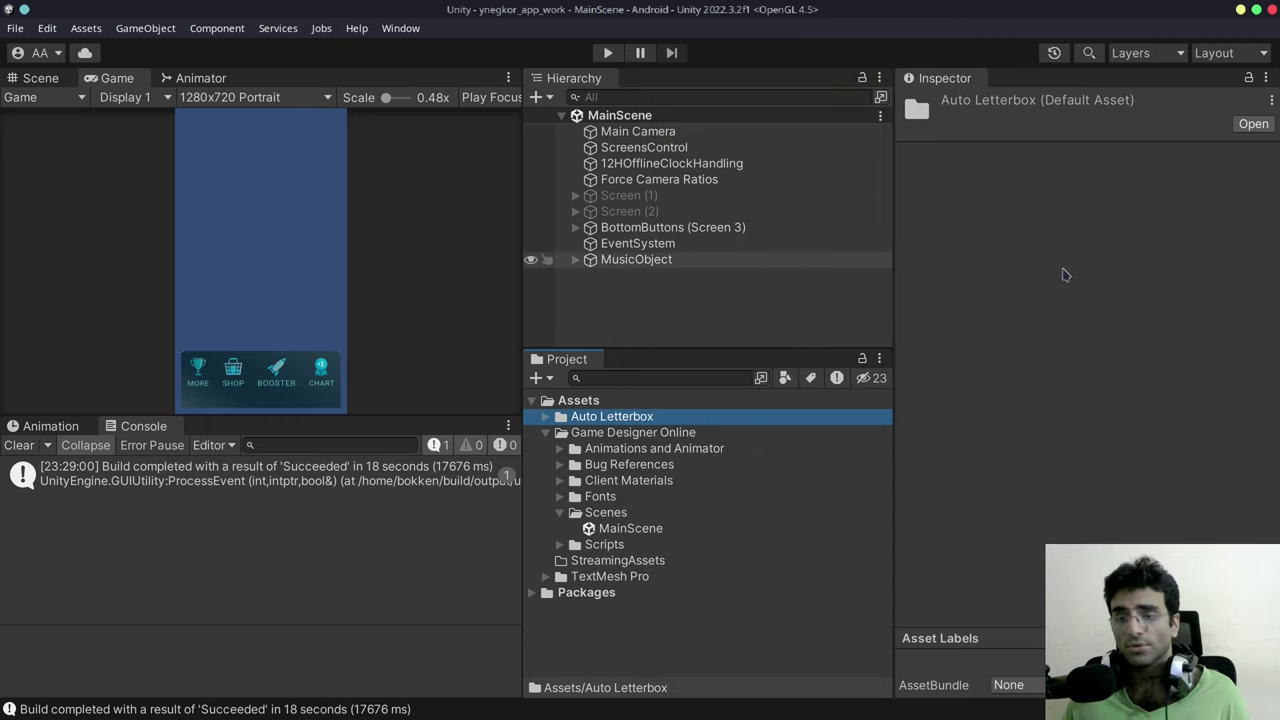